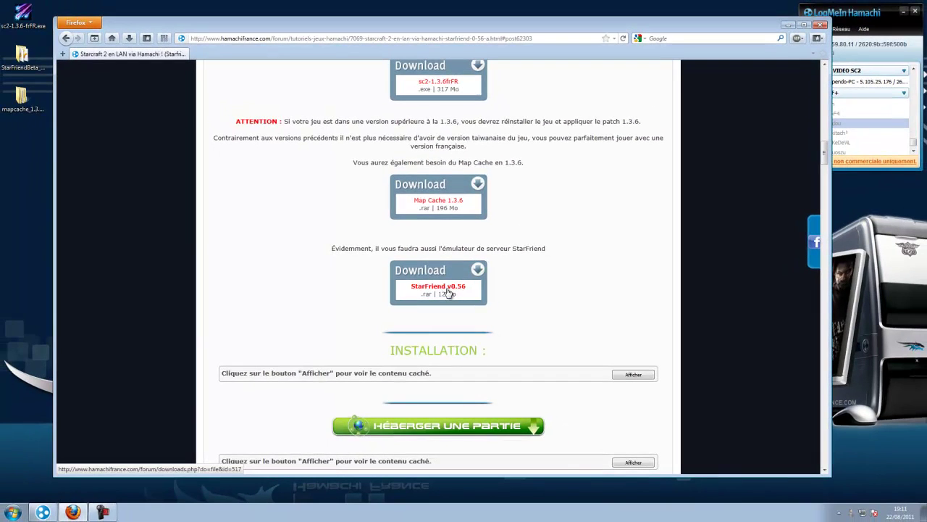
# Minimize Firefox on the Hamachi France download page to show the desktop and downloaded files
pyautogui.click(789, 25)
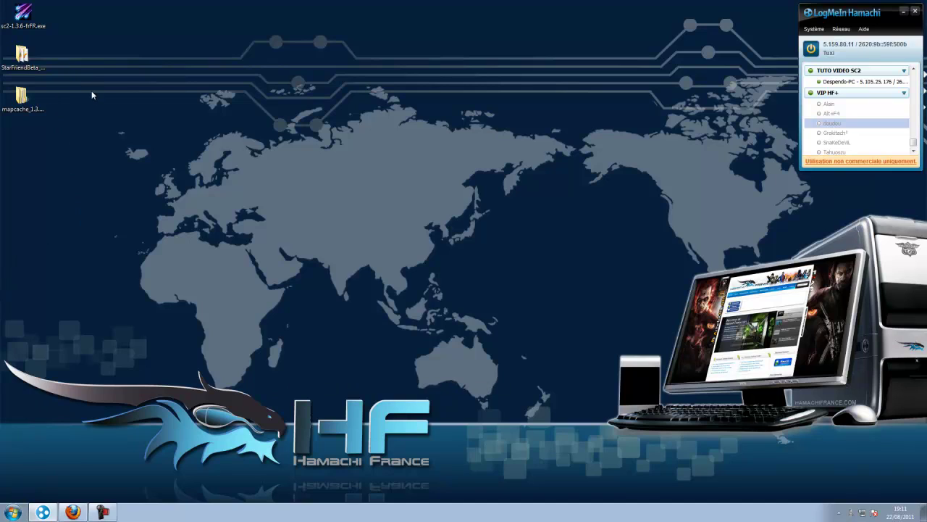
pyautogui.doubleClick(31, 20)
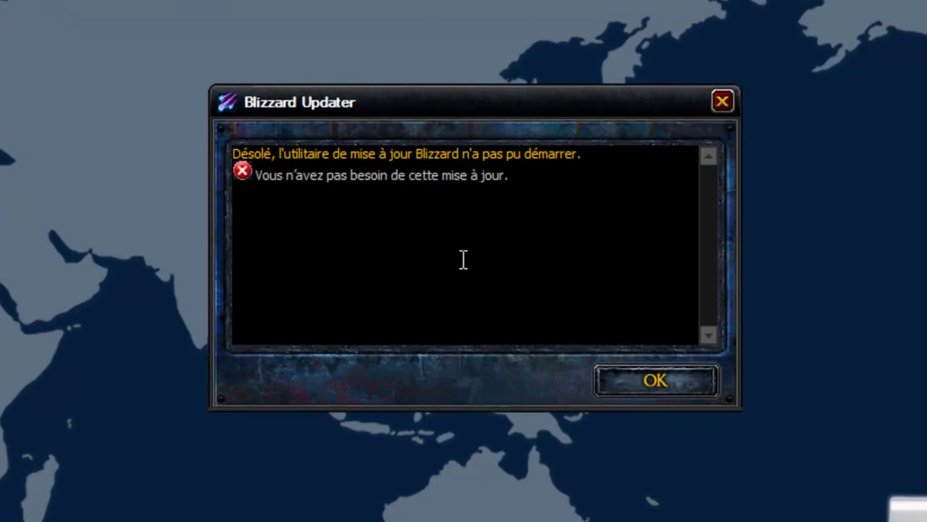
pyautogui.moveTo(513, 175); pyautogui.dragTo(255, 175)
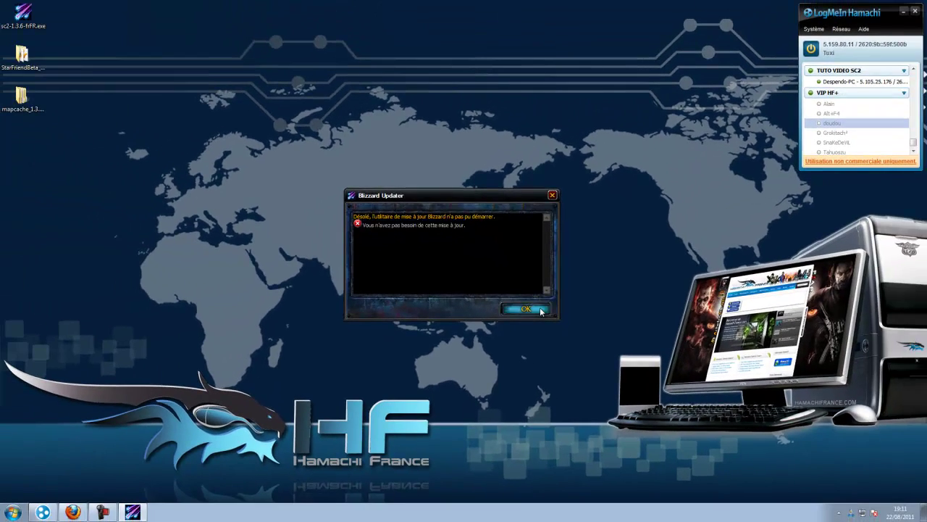
pyautogui.click(526, 308)
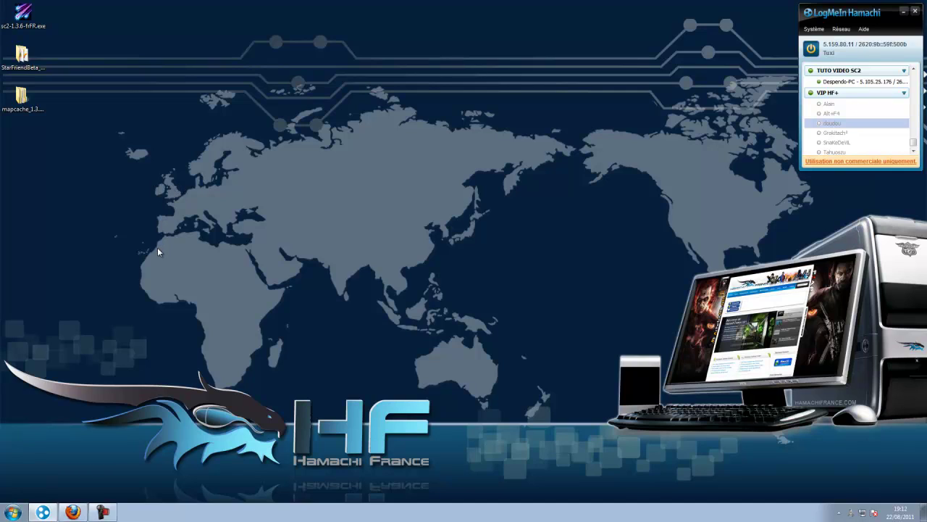
# Browse to C:\Program Files (x86)\StarCraft II in Windows Explorer
pyautogui.click(26, 511)
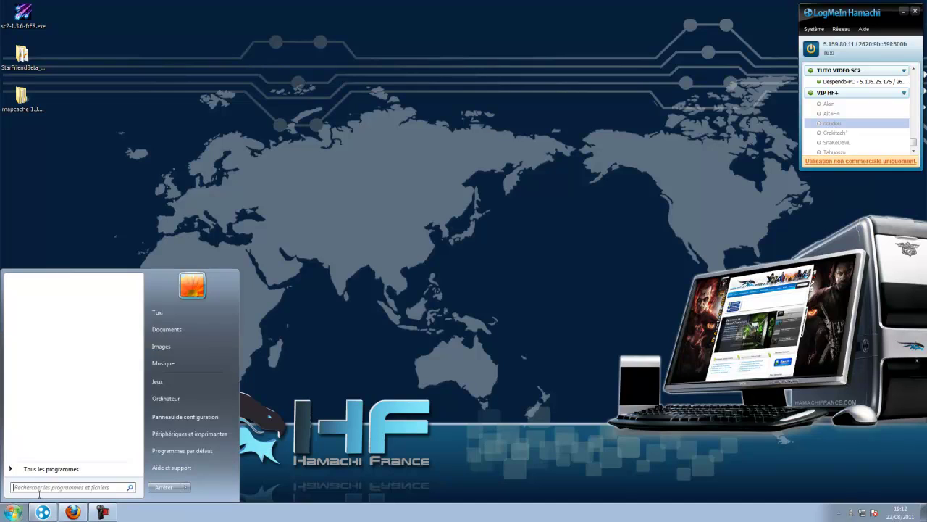
pyautogui.click(167, 398)
pyautogui.doubleClick(205, 211)
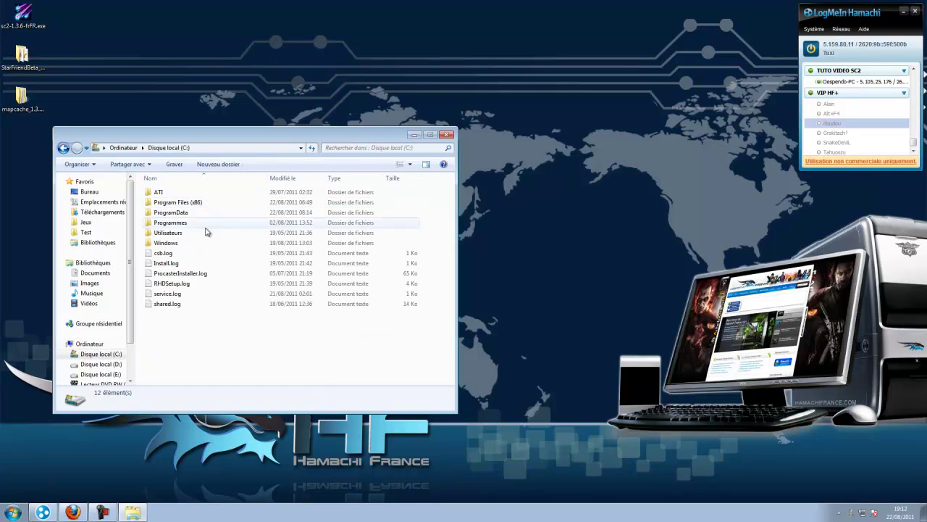
pyautogui.doubleClick(181, 204)
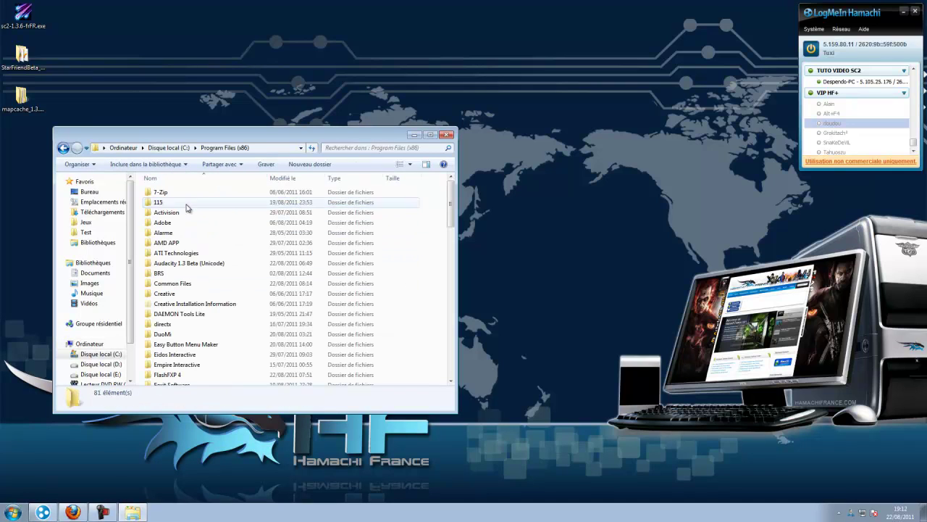
pyautogui.click(201, 333)
pyautogui.scroll(-10, 201, 337)
pyautogui.scroll(-3, 202, 350)
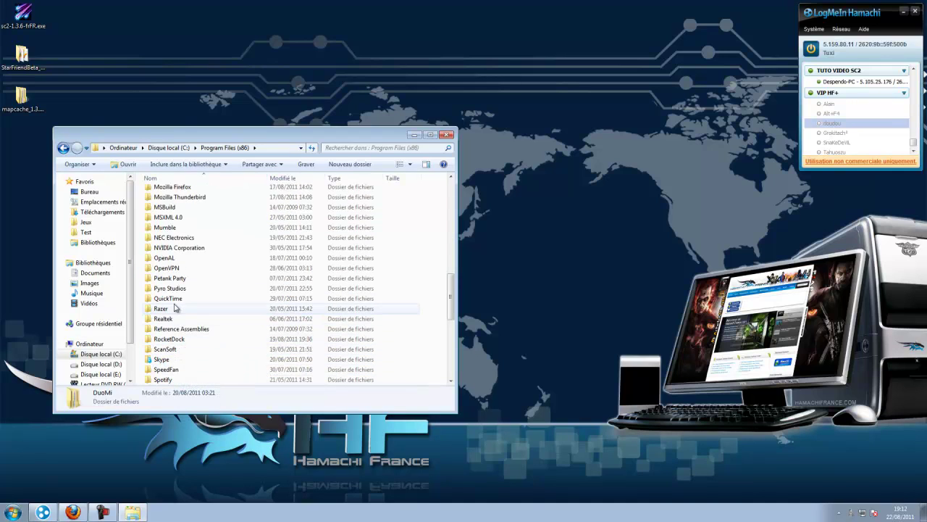
pyautogui.scroll(-1, 180, 315)
pyautogui.doubleClick(181, 369)
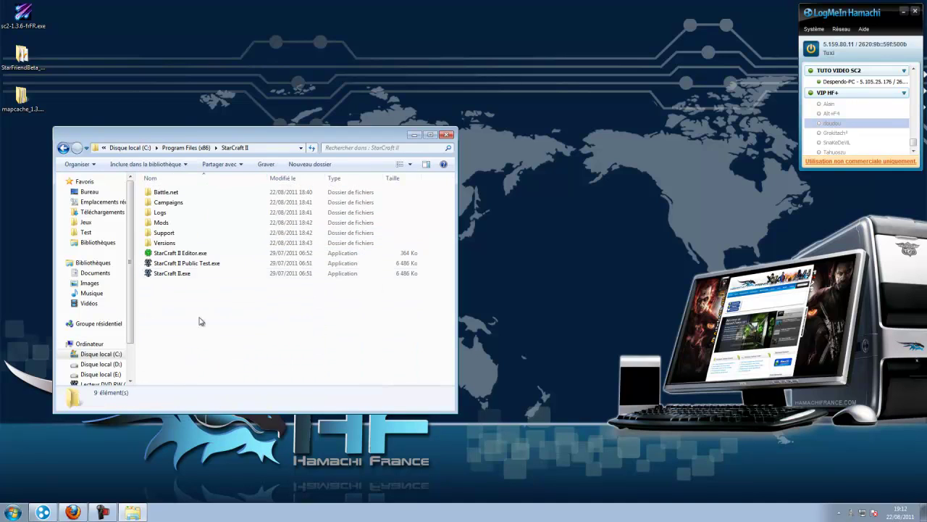
# Move the Blizzard Entertainment folder from mapcache into the StarCraft II folder
pyautogui.moveTo(187, 138); pyautogui.dragTo(453, 58)
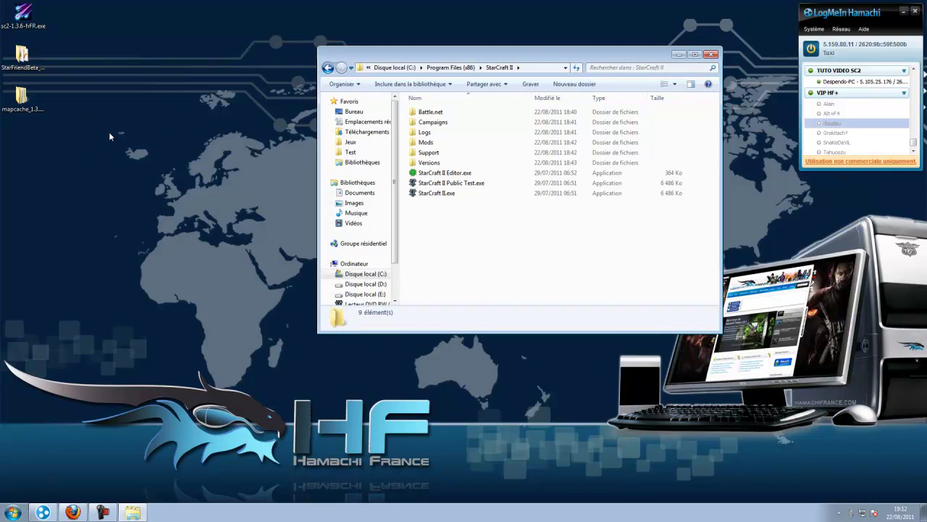
pyautogui.doubleClick(21, 95)
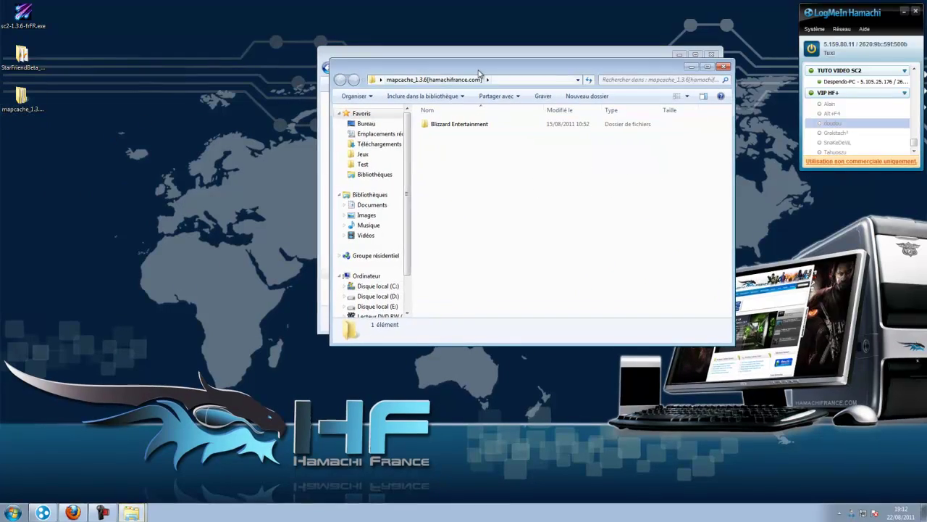
pyautogui.moveTo(480, 64); pyautogui.dragTo(162, 115)
pyautogui.click(186, 194)
pyautogui.moveTo(186, 195); pyautogui.dragTo(582, 279)
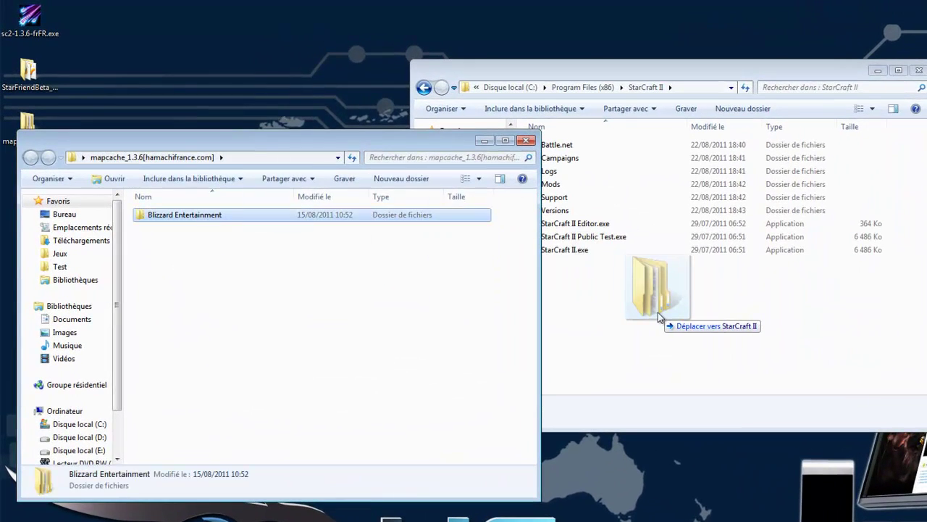
pyautogui.moveTo(658, 312); pyautogui.dragTo(658, 312)
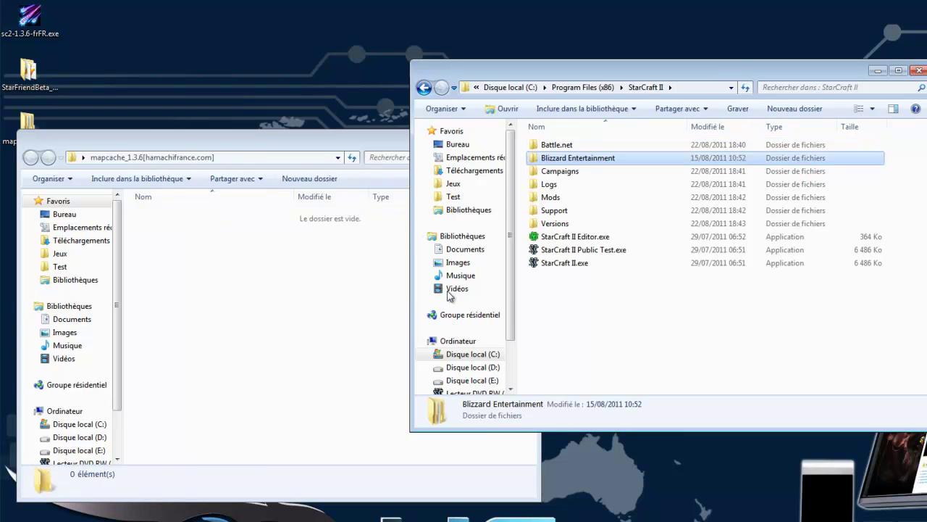
# Close the emptied mapcache window and tidy the StarCraft II window
pyautogui.click(255, 159)
pyautogui.click(528, 139)
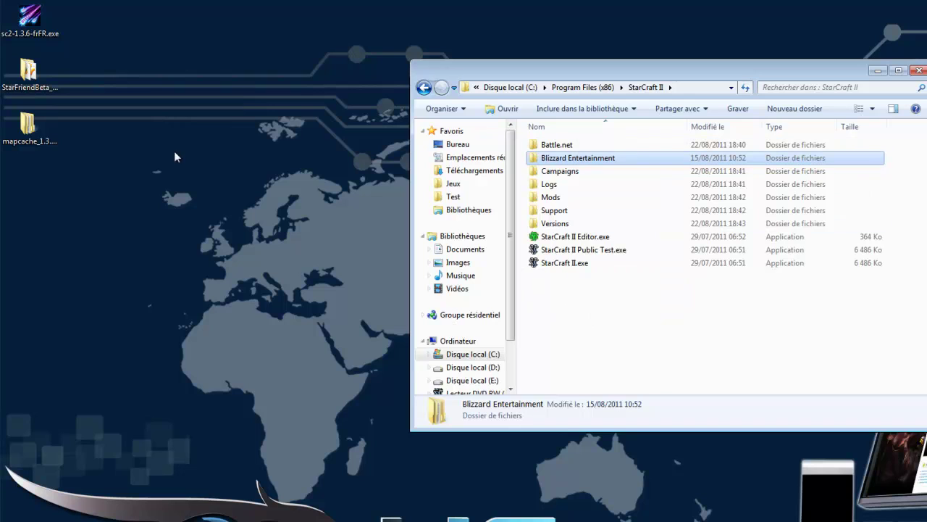
pyautogui.moveTo(652, 73); pyautogui.dragTo(616, 35)
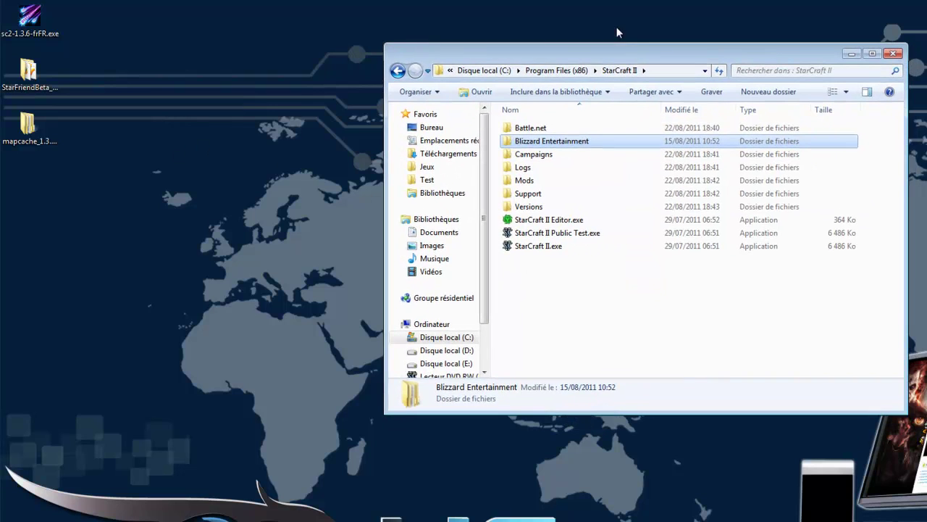
pyautogui.click(605, 305)
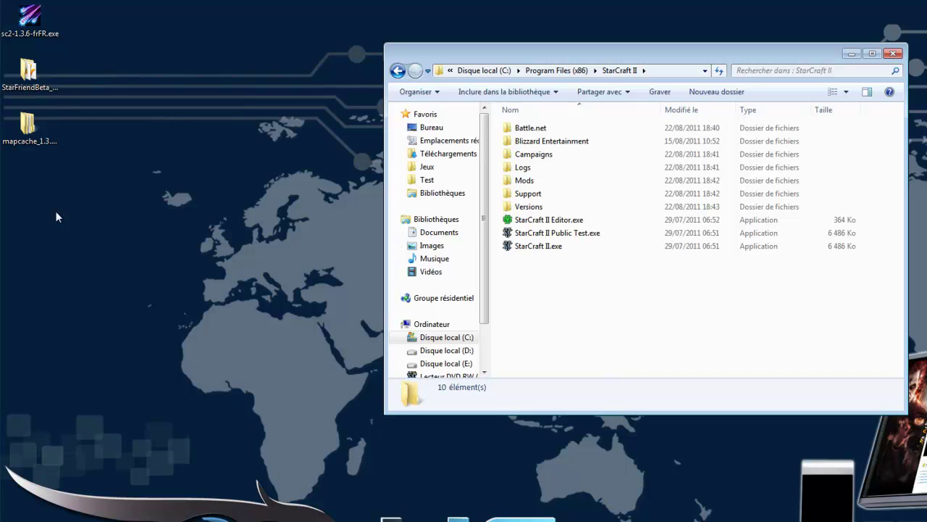
# Move all eleven StarFriendBeta_0.56 files from the desktop folder into StarCraft II
pyautogui.doubleClick(46, 80)
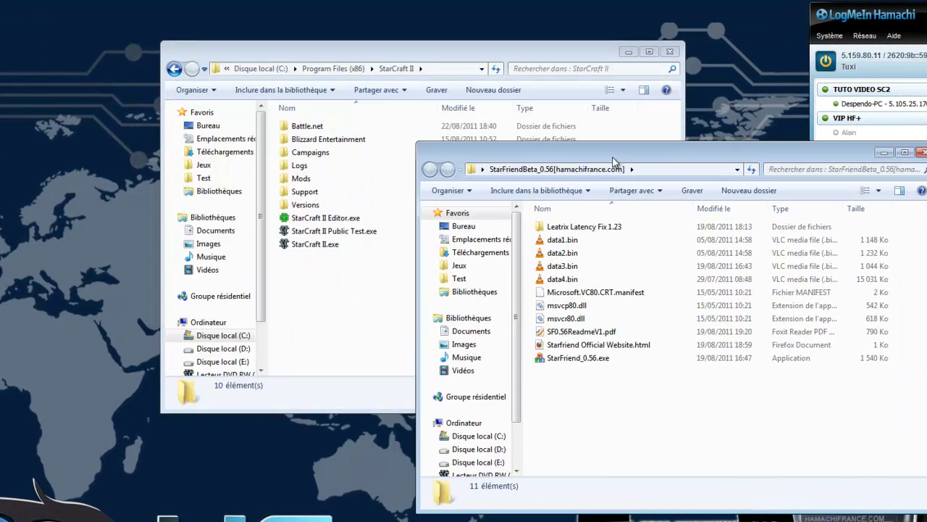
pyautogui.moveTo(621, 394); pyautogui.dragTo(550, 226)
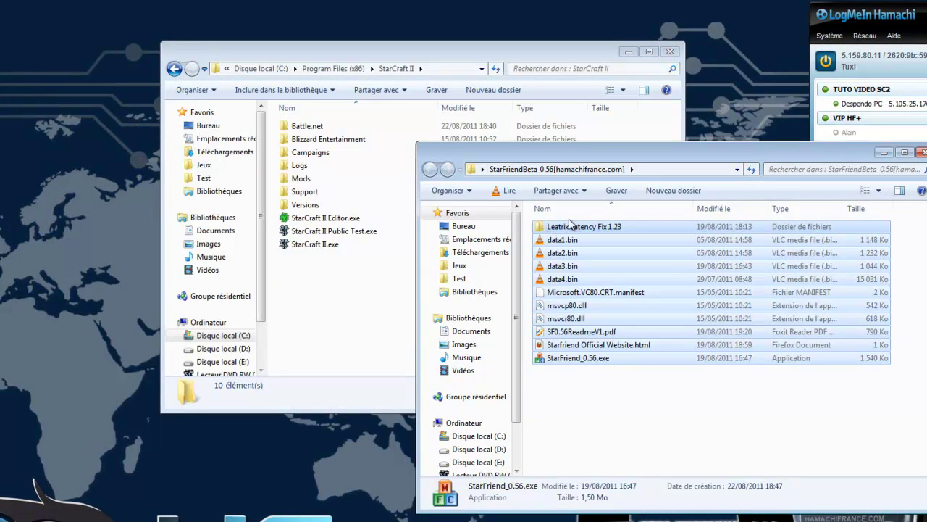
pyautogui.moveTo(411, 247); pyautogui.dragTo(370, 289)
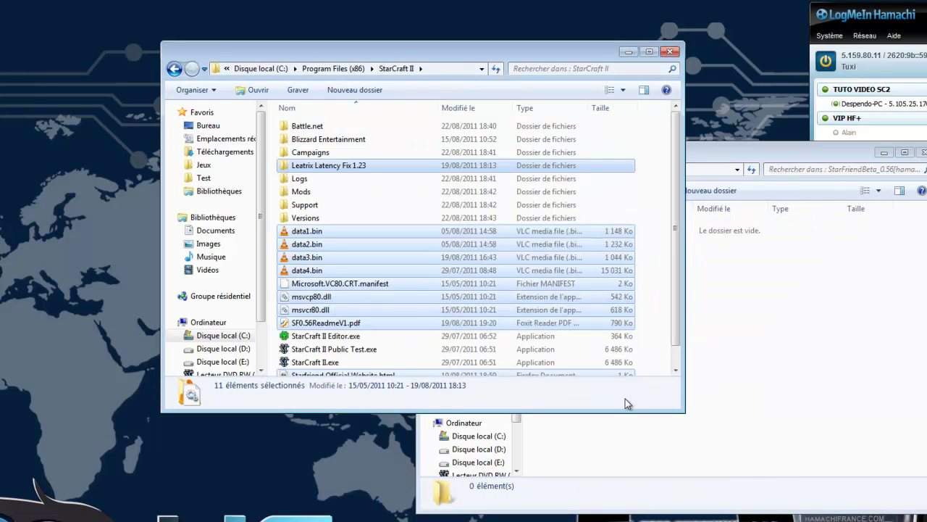
# Review the 21 merged items in StarCraft II and close the empty StarFriend window
pyautogui.moveTo(392, 67); pyautogui.dragTo(216, 141)
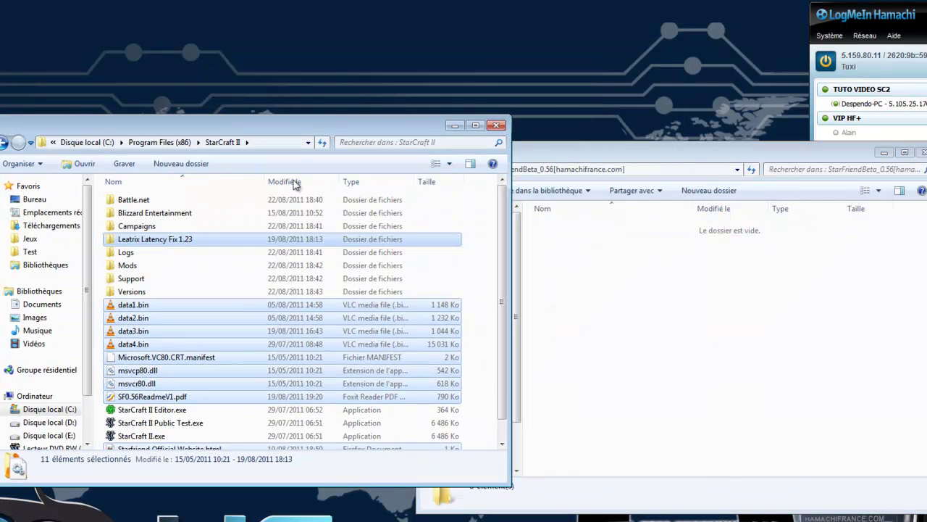
pyautogui.click(482, 433)
pyautogui.scroll(-1, 482, 433)
pyautogui.scroll(1, 465, 400)
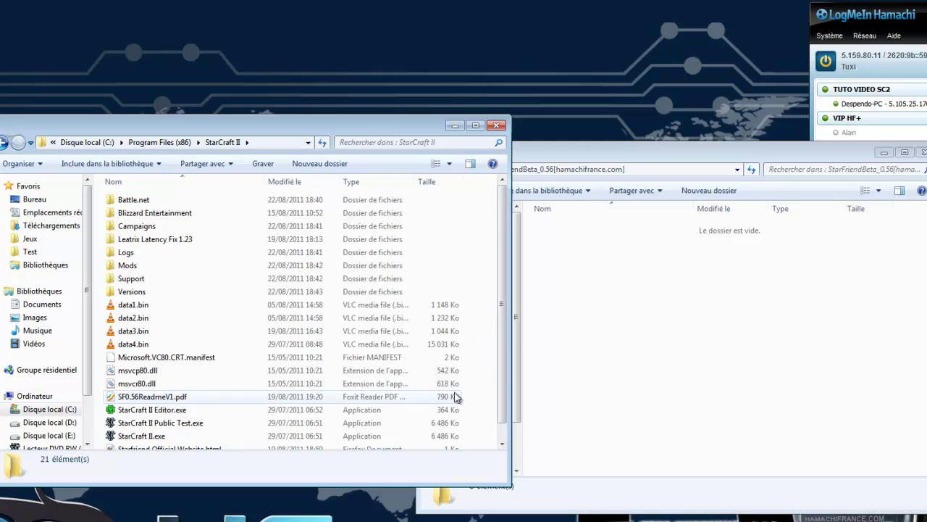
pyautogui.scroll(-1, 438, 376)
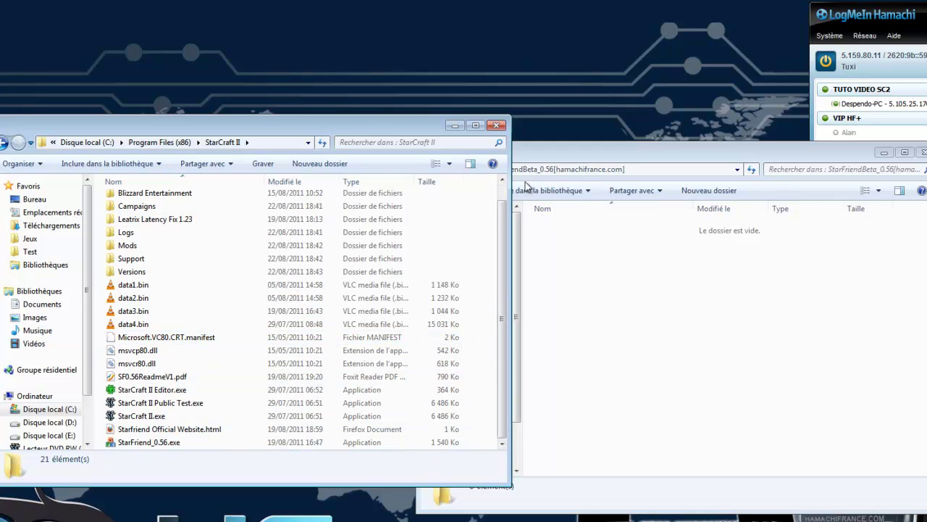
pyautogui.moveTo(599, 158); pyautogui.dragTo(422, 151)
pyautogui.click(746, 145)
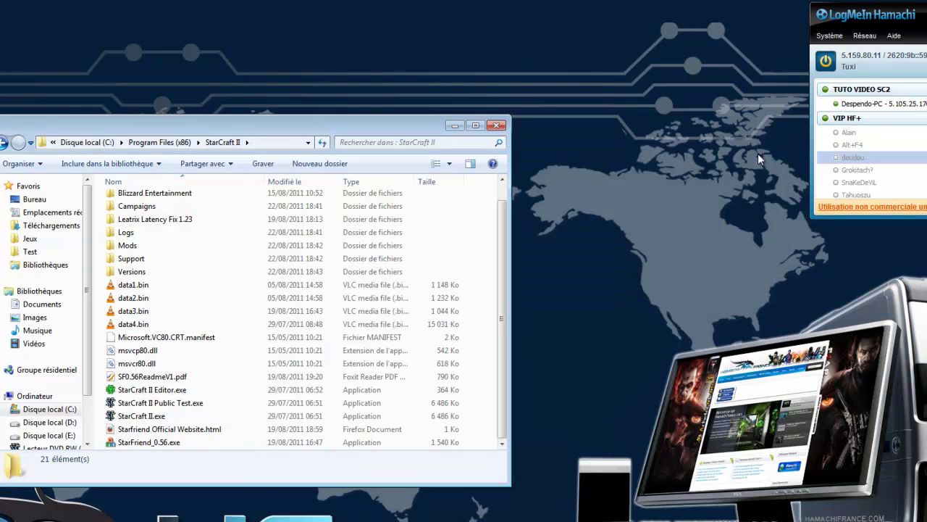
pyautogui.scroll(1, 312, 362)
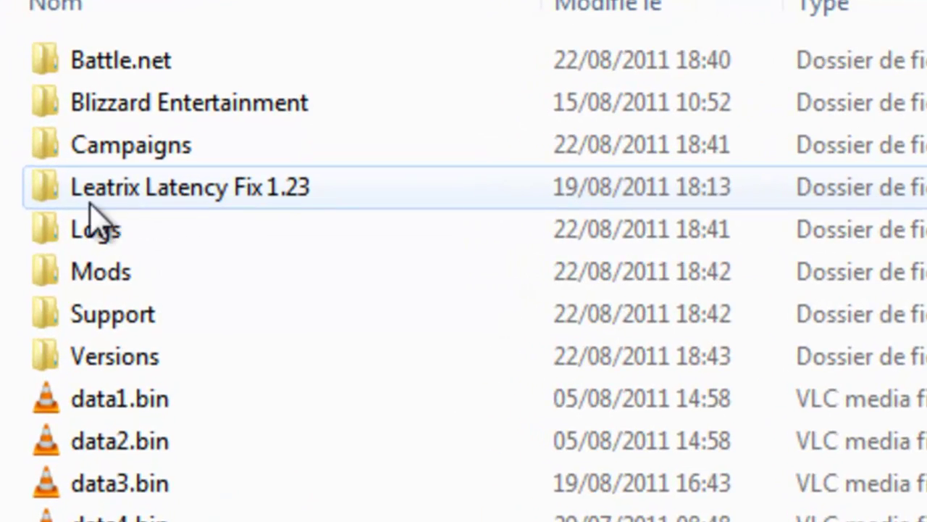
# Open Leatrix Latency Fix 1.23, select Install.vbs, then return up to the StarCraft II folder
pyautogui.click(113, 232)
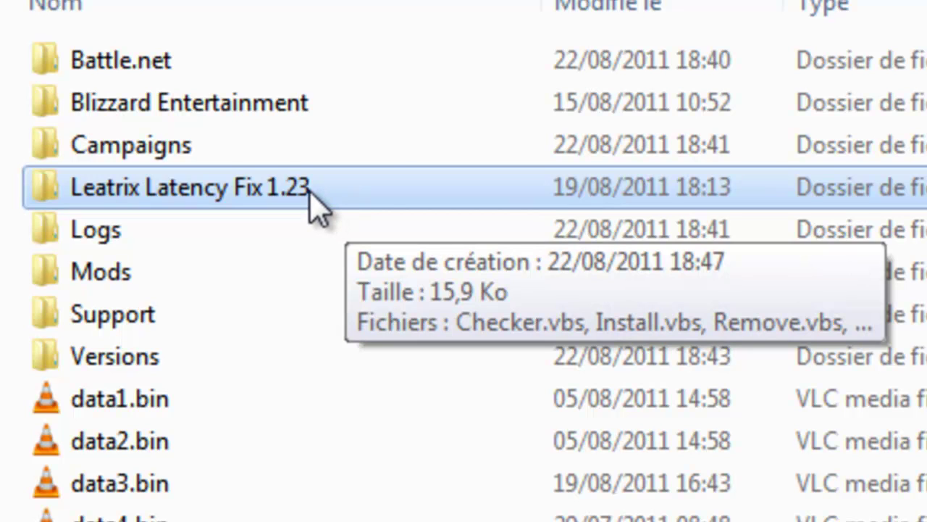
pyautogui.doubleClick(311, 206)
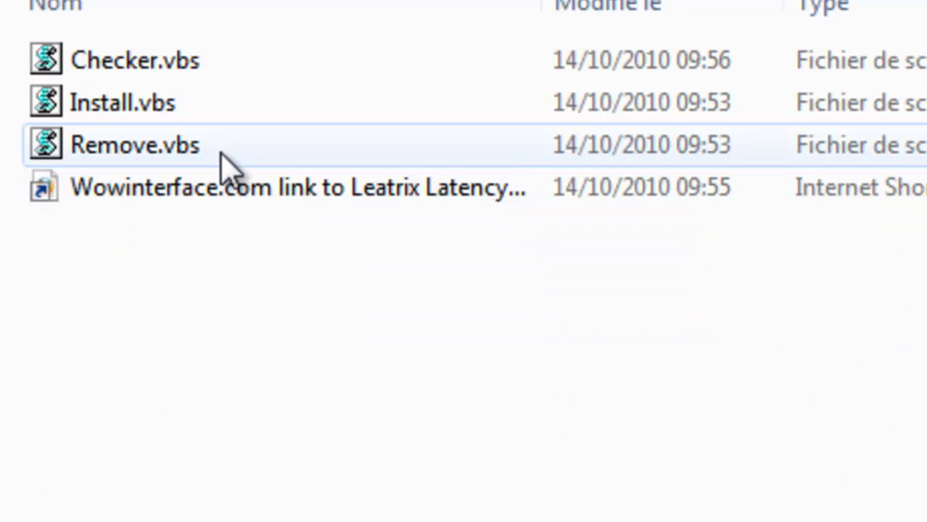
pyautogui.click(234, 110)
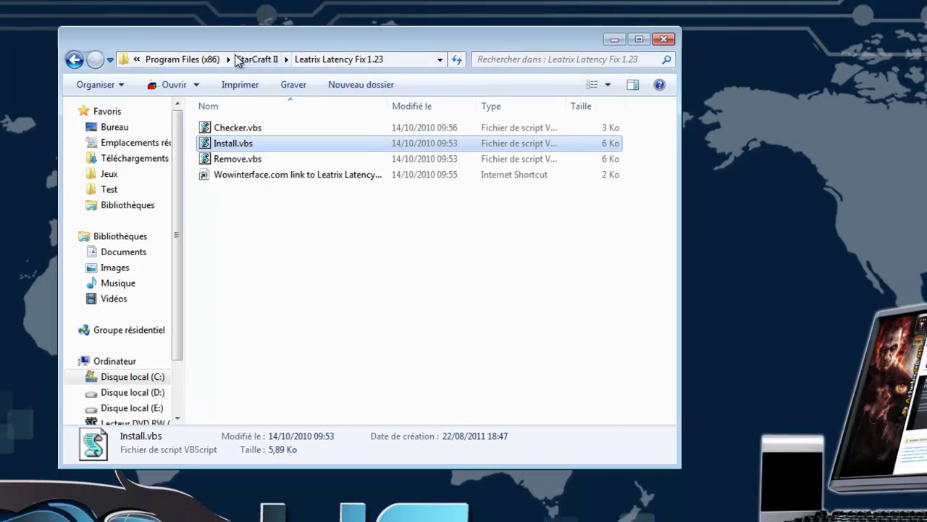
pyautogui.click(239, 59)
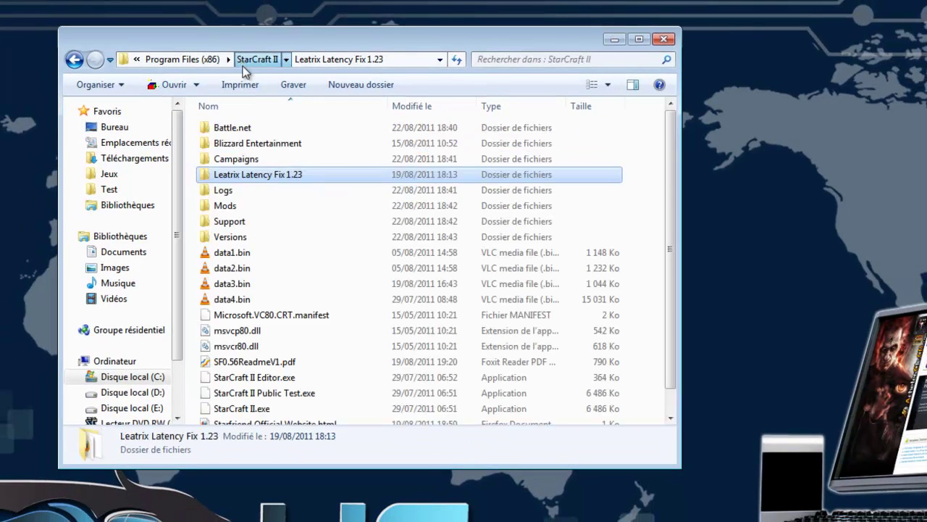
pyautogui.scroll(-1, 366, 352)
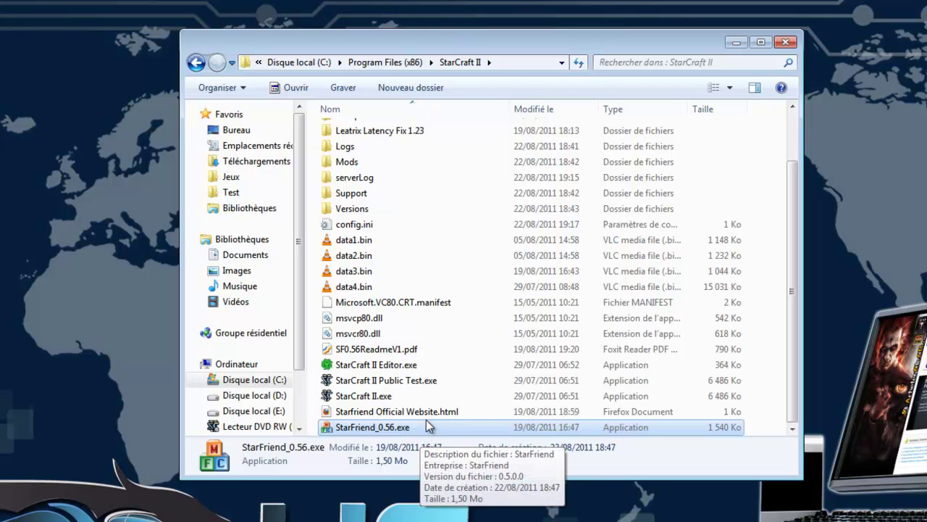
# Launch StarFriend_0.56.exe and bring its folder picker to the front
pyautogui.doubleClick(427, 426)
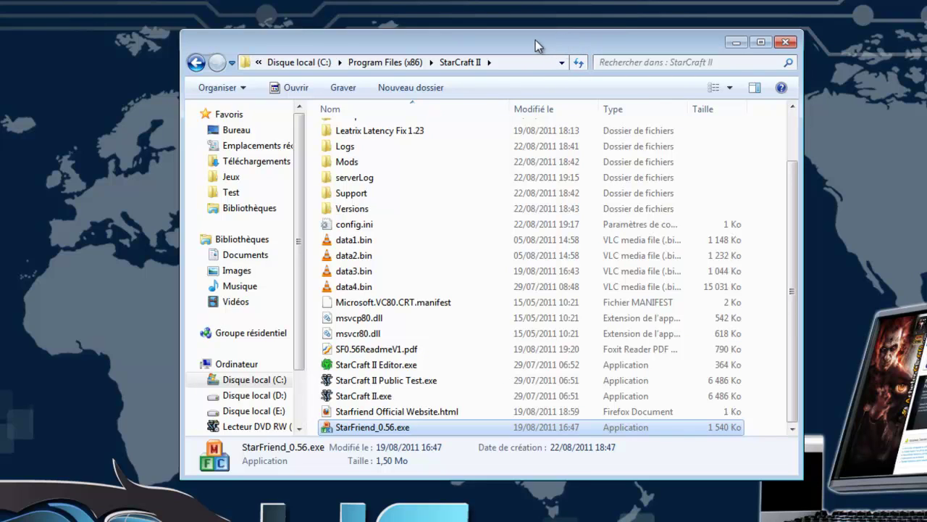
pyautogui.moveTo(527, 50); pyautogui.dragTo(676, 52)
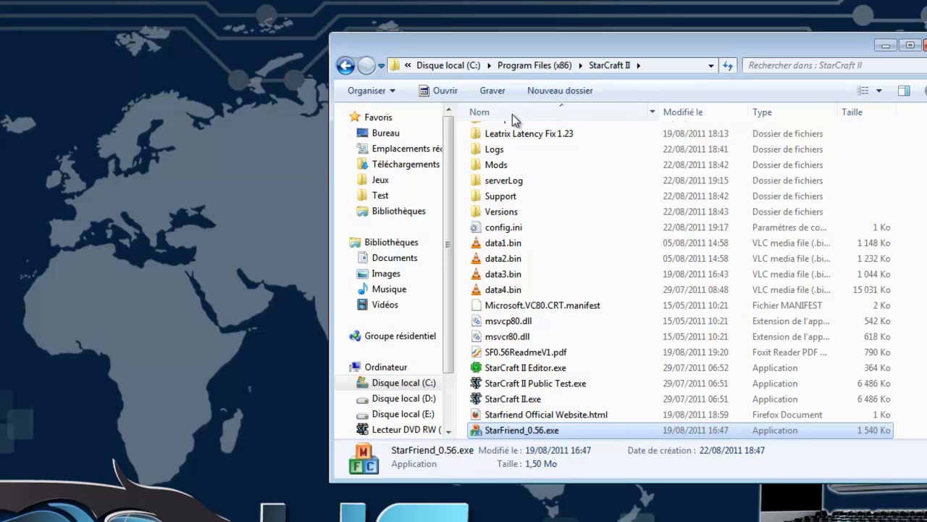
pyautogui.moveTo(476, 47); pyautogui.dragTo(583, 102)
pyautogui.click(397, 177)
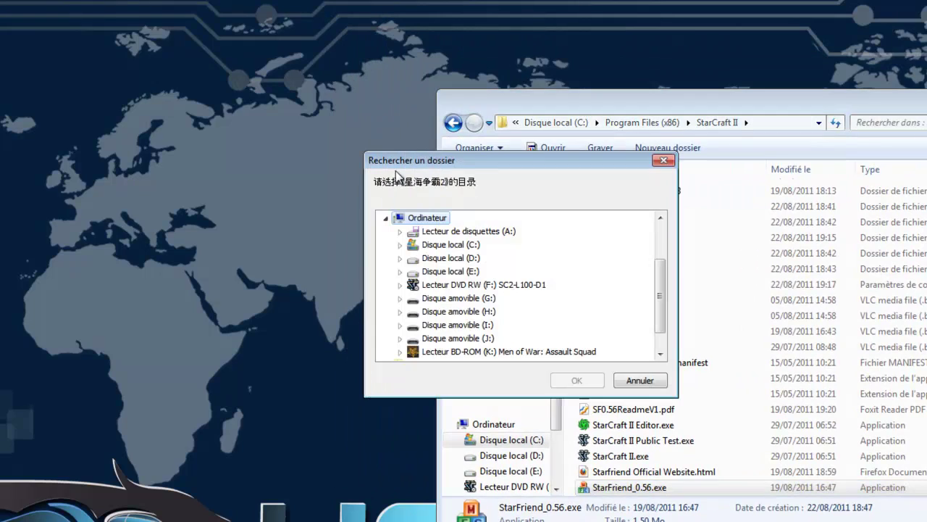
pyautogui.moveTo(471, 165); pyautogui.dragTo(425, 171)
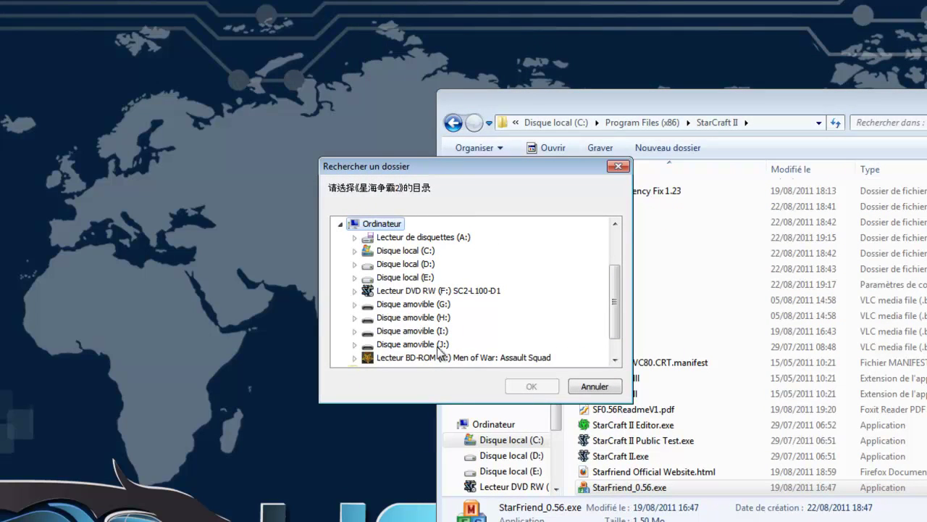
# Choose C:\Program Files (x86)\StarCraft II as StarFriend's game folder
pyautogui.doubleClick(389, 250)
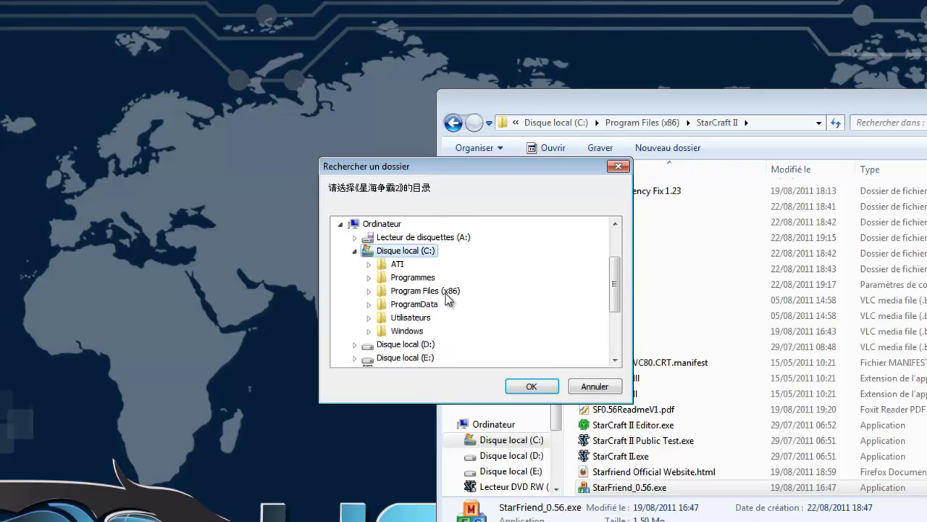
pyautogui.click(430, 291)
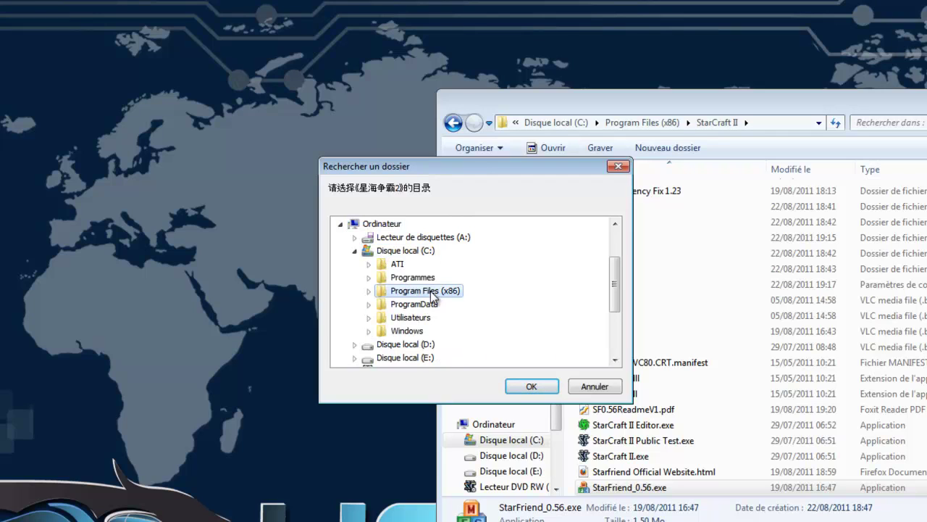
pyautogui.doubleClick(431, 290)
pyautogui.scroll(-8, 429, 319)
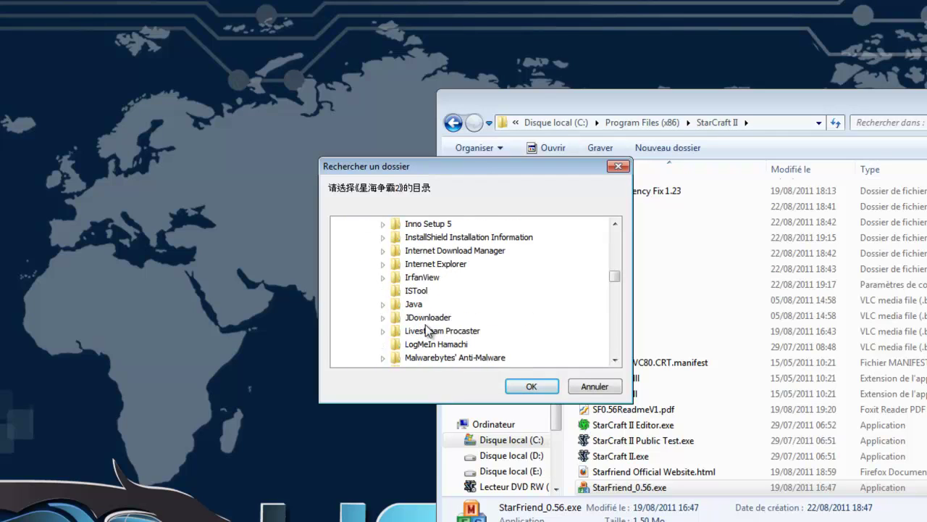
pyautogui.scroll(-12, 429, 334)
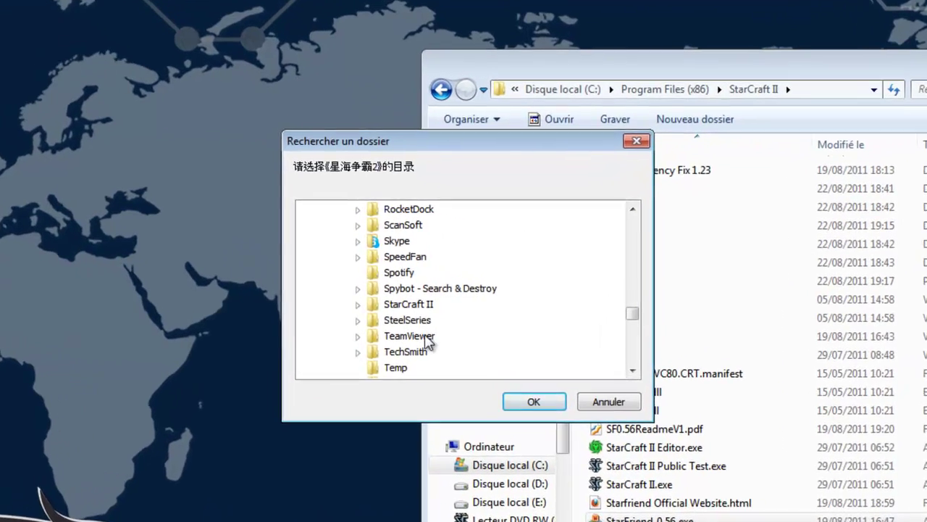
pyautogui.click(425, 304)
pyautogui.click(531, 386)
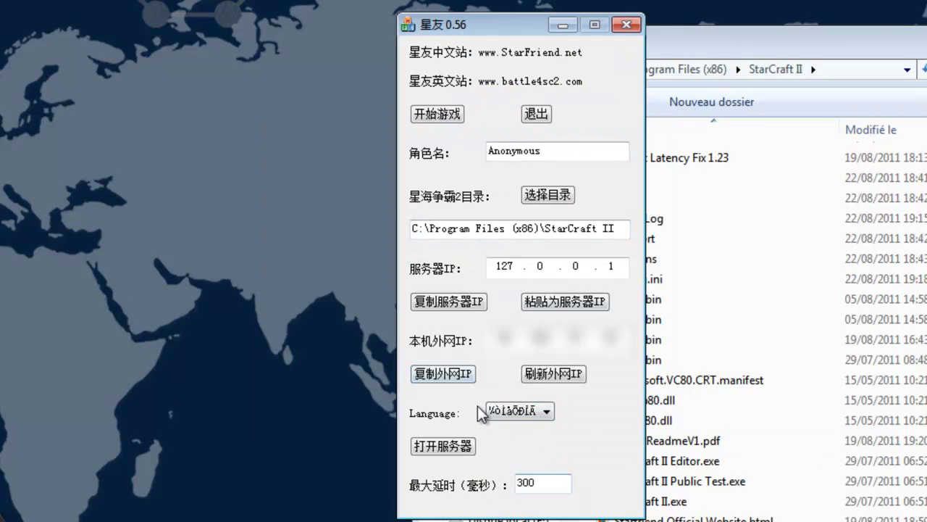
# Switch StarFriend to English, then select the Anonymous player name, folder path and Server IP field
pyautogui.click(536, 413)
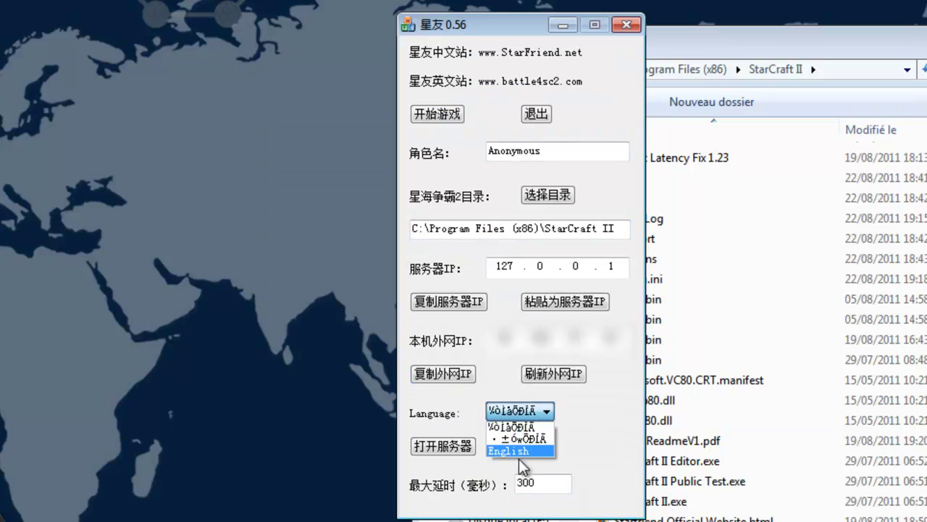
pyautogui.click(512, 452)
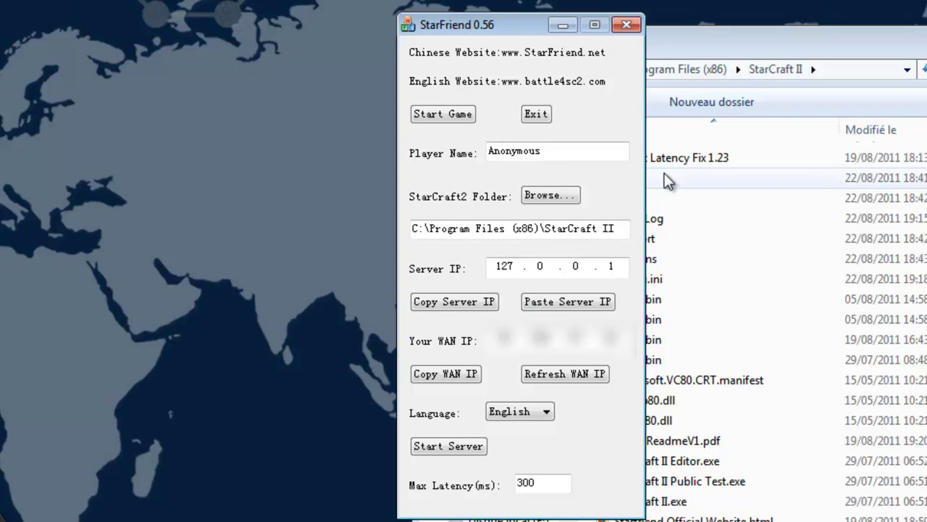
pyautogui.doubleClick(550, 145)
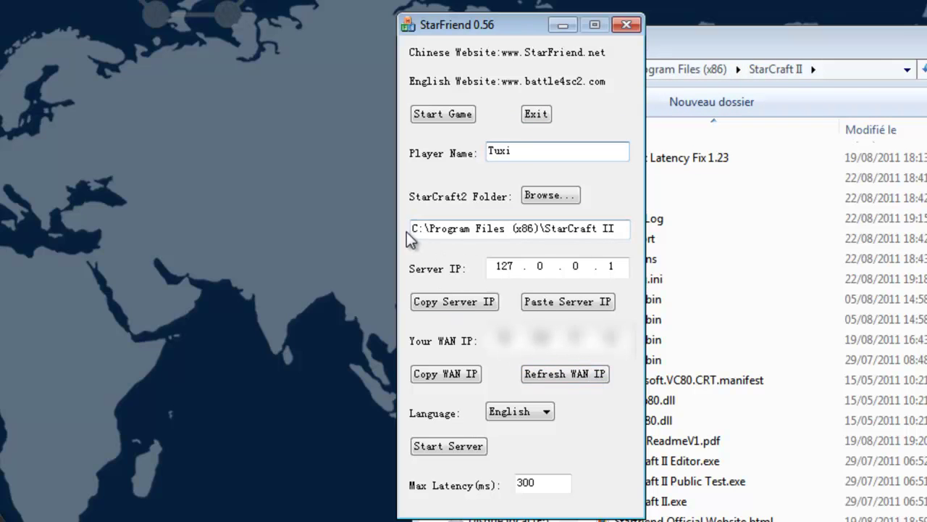
pyautogui.moveTo(628, 229); pyautogui.dragTo(410, 242)
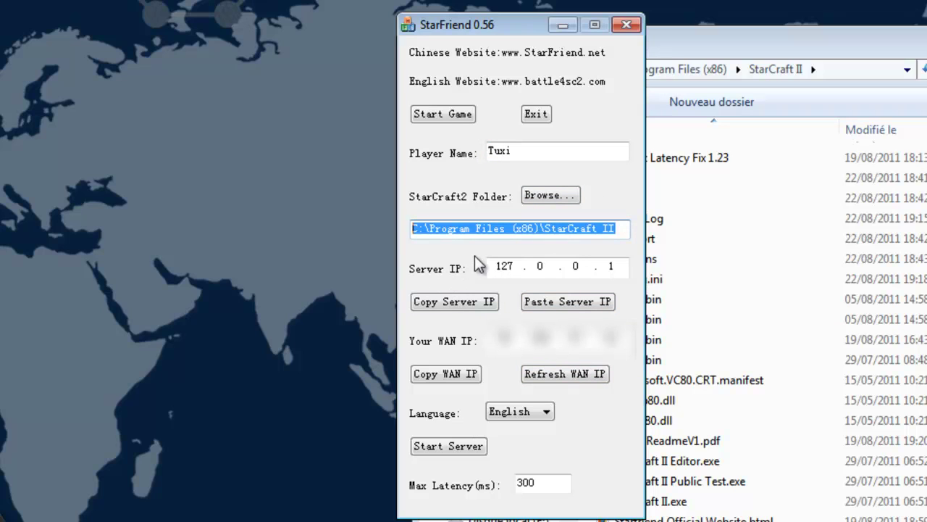
pyautogui.click(497, 266)
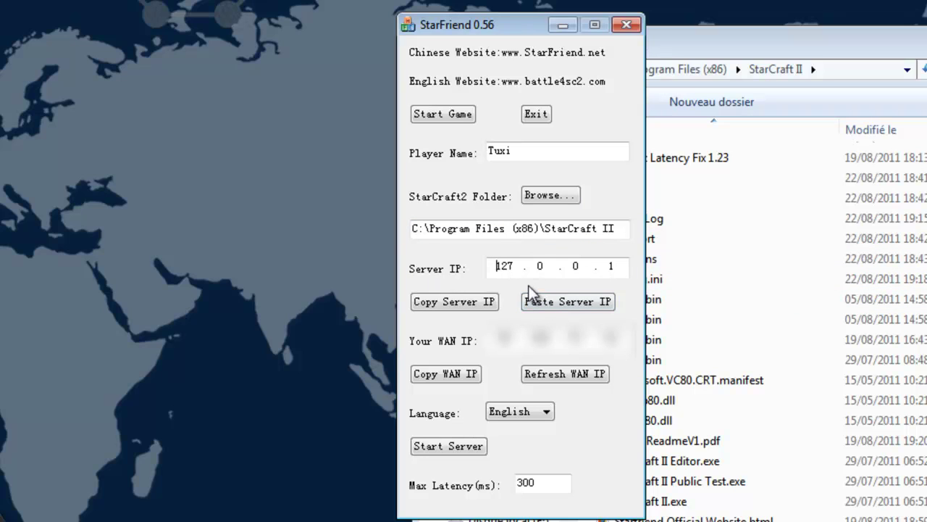
# Start the StarFriend server, move its window left and launch StarCraft II
pyautogui.click(448, 446)
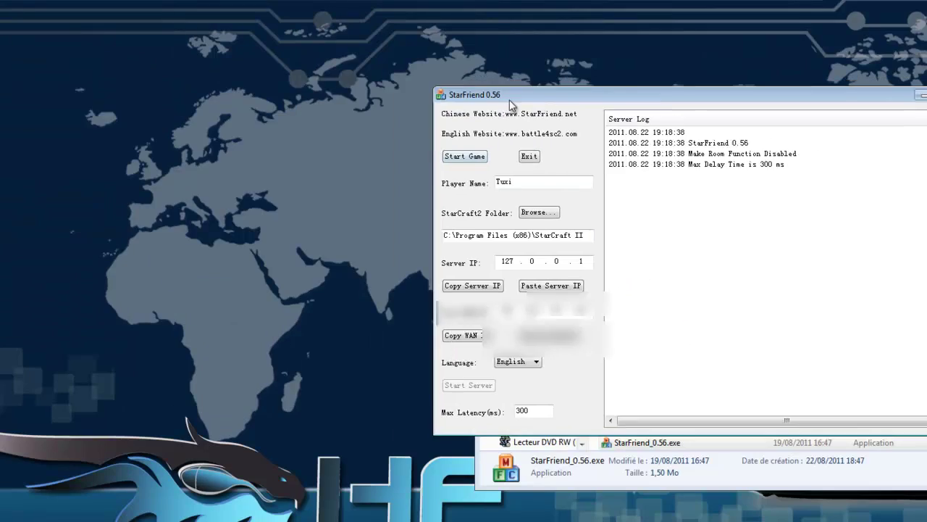
pyautogui.moveTo(521, 33); pyautogui.dragTo(0, 22)
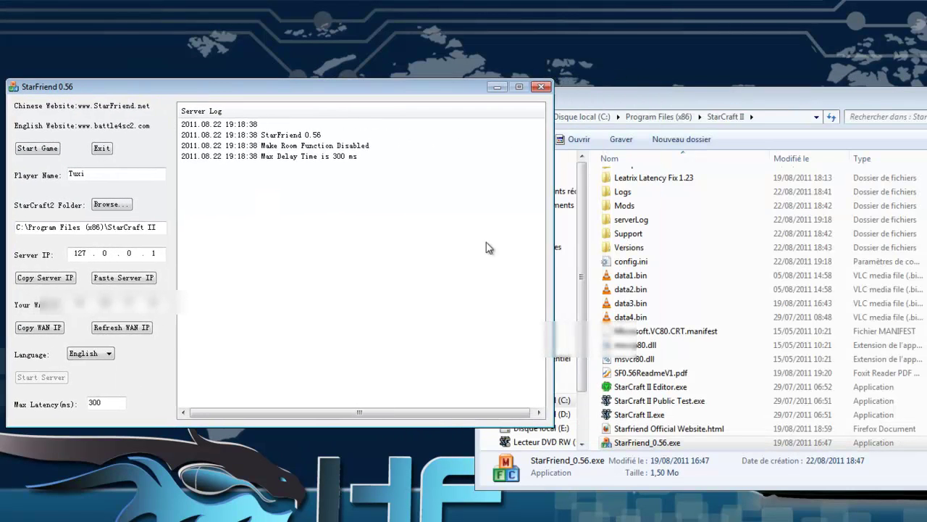
pyautogui.click(661, 415)
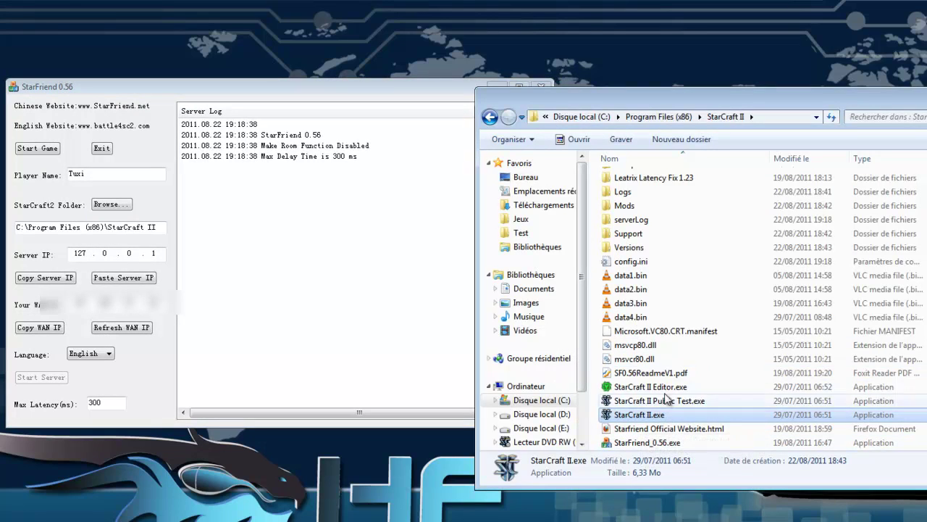
pyautogui.click(20, 181)
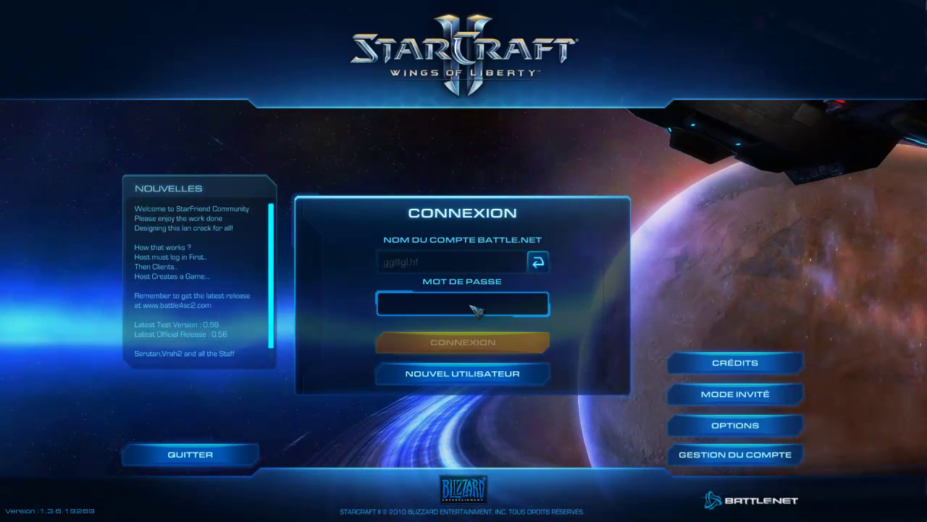
# Enter the account password, log in, close the battle4sc2.com chat and select MULTI
pyautogui.write('**')
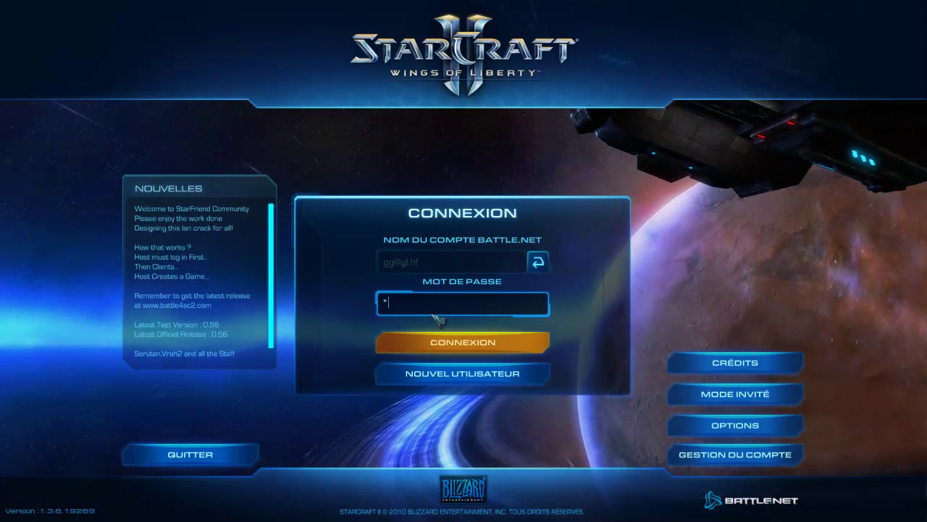
pyautogui.click(458, 341)
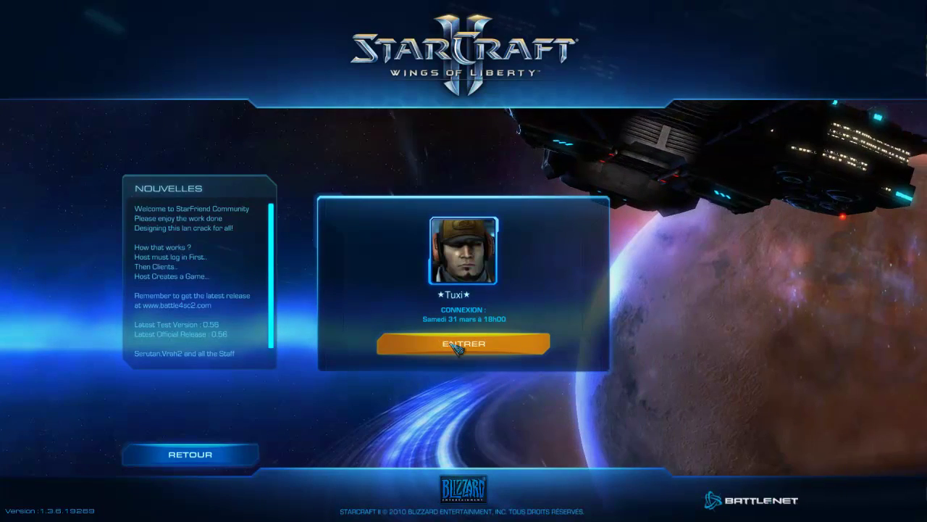
pyautogui.click(493, 344)
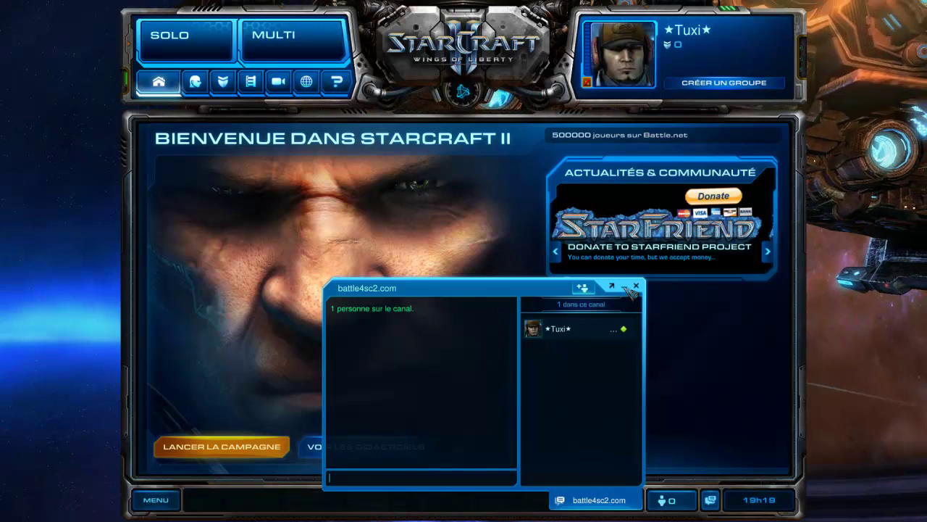
pyautogui.click(636, 287)
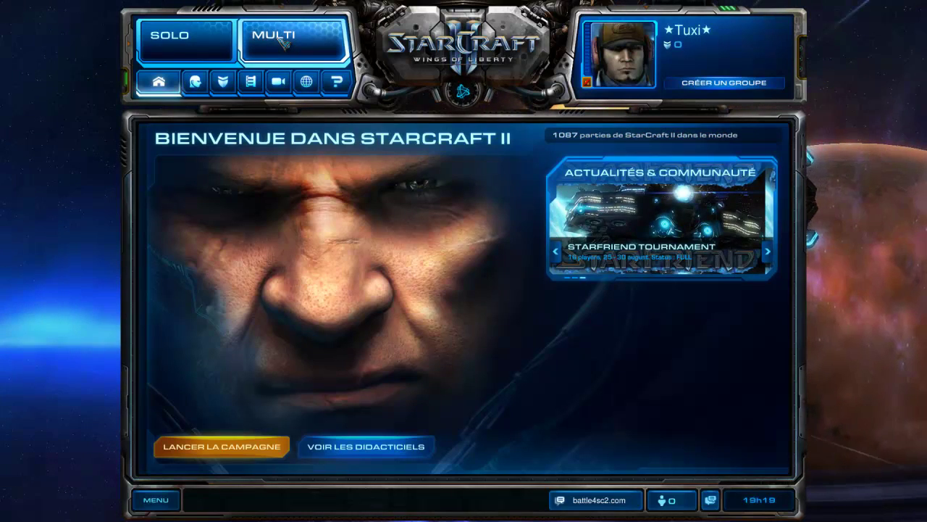
pyautogui.click(283, 43)
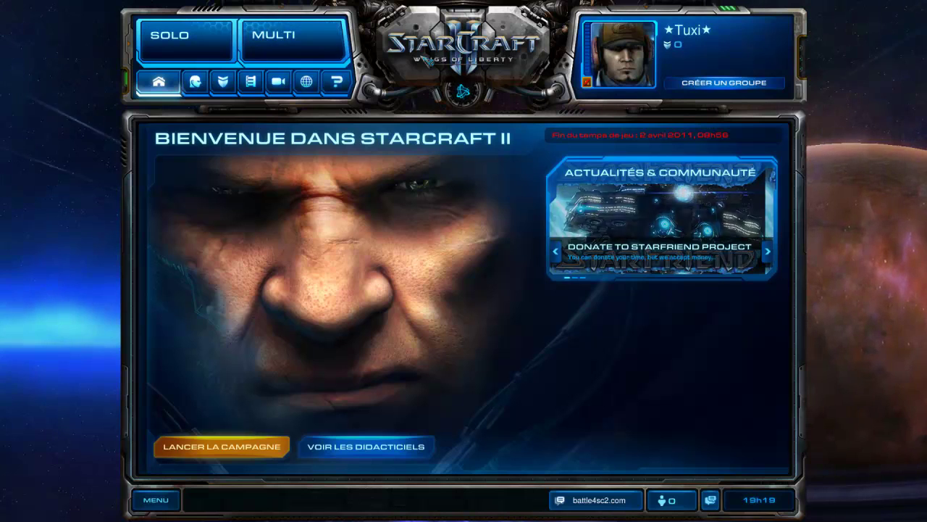
# Create a custom game on the Cavernes Xel'Naga map
pyautogui.click(328, 57)
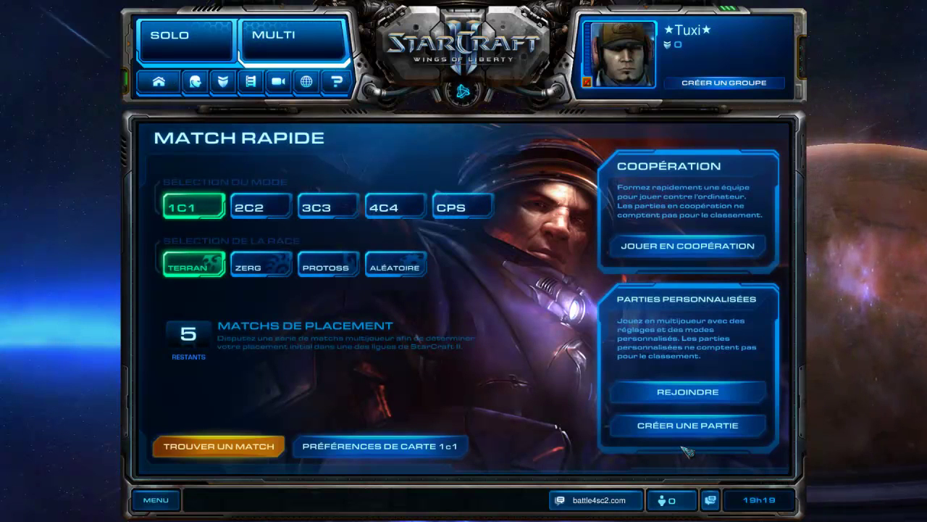
pyautogui.click(674, 429)
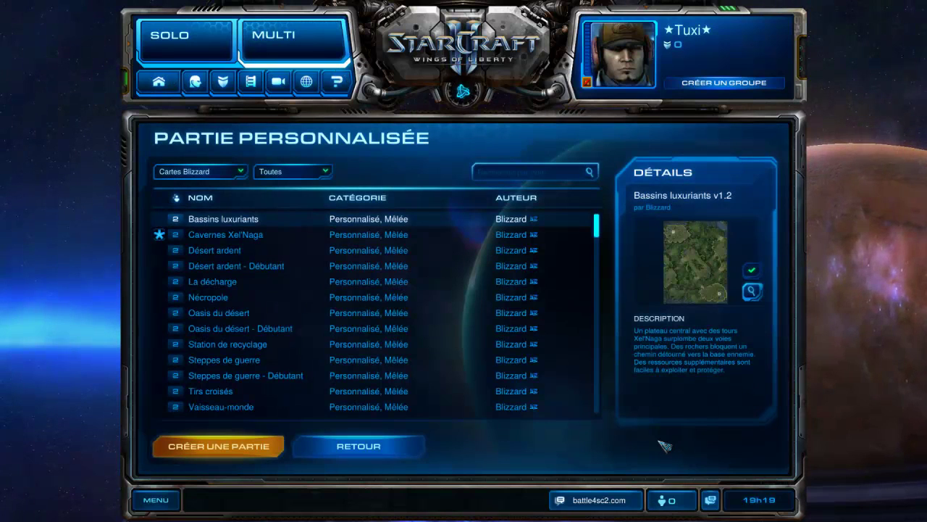
pyautogui.click(218, 236)
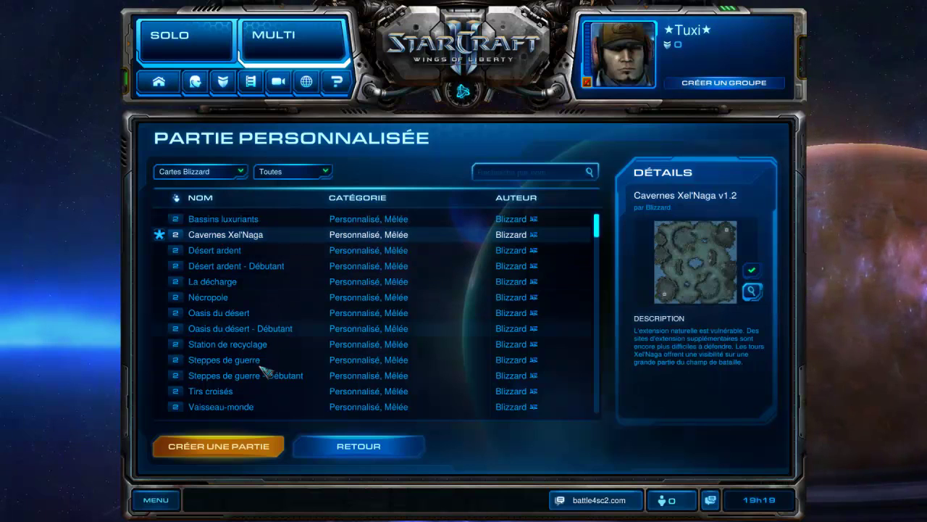
pyautogui.click(247, 450)
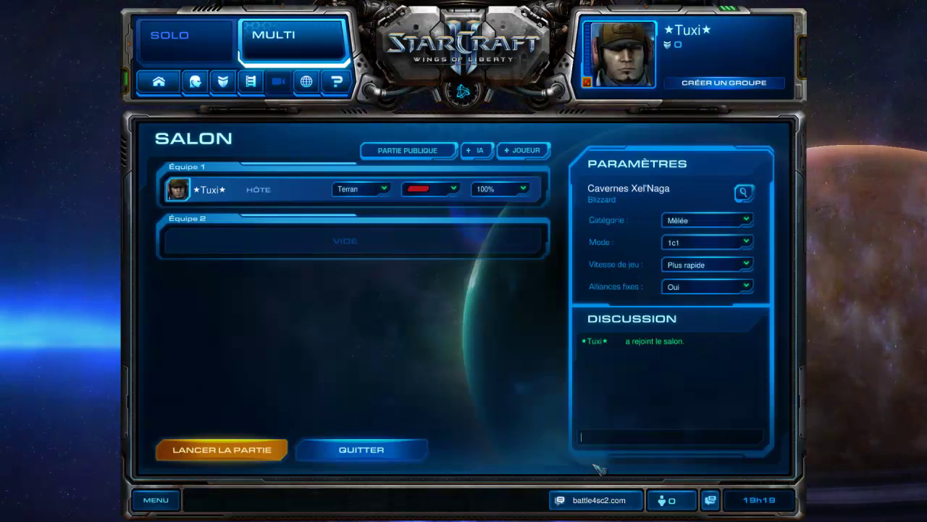
# Invite the other player from the battle4sc2.com chat channel, then close the chat
pyautogui.click(599, 501)
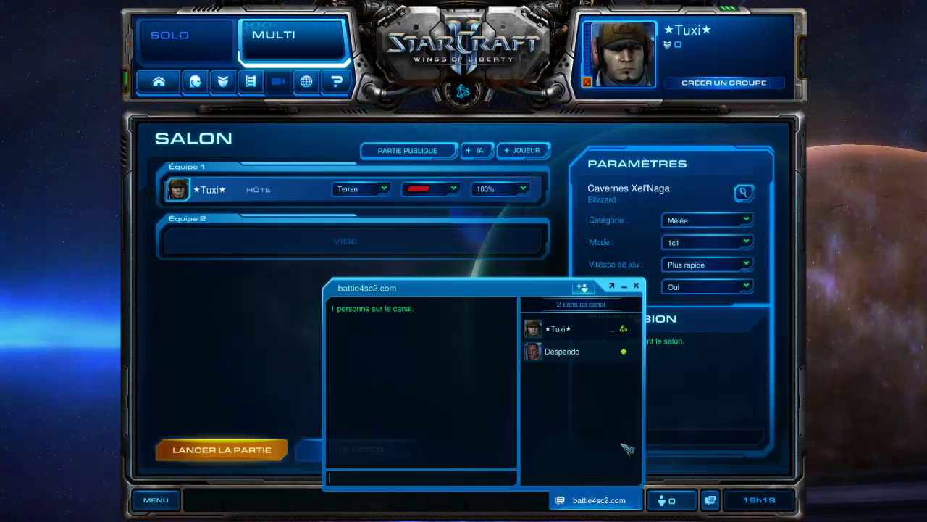
pyautogui.rightClick(579, 355)
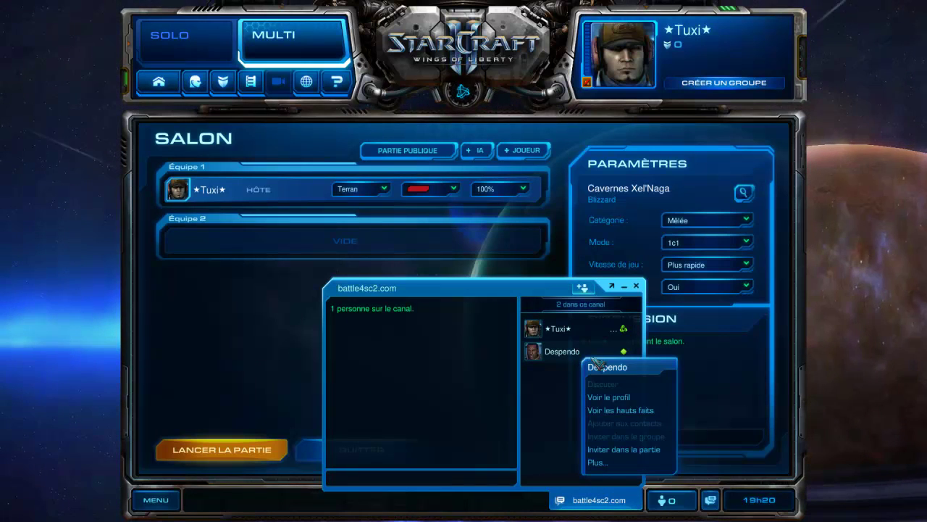
pyautogui.click(625, 450)
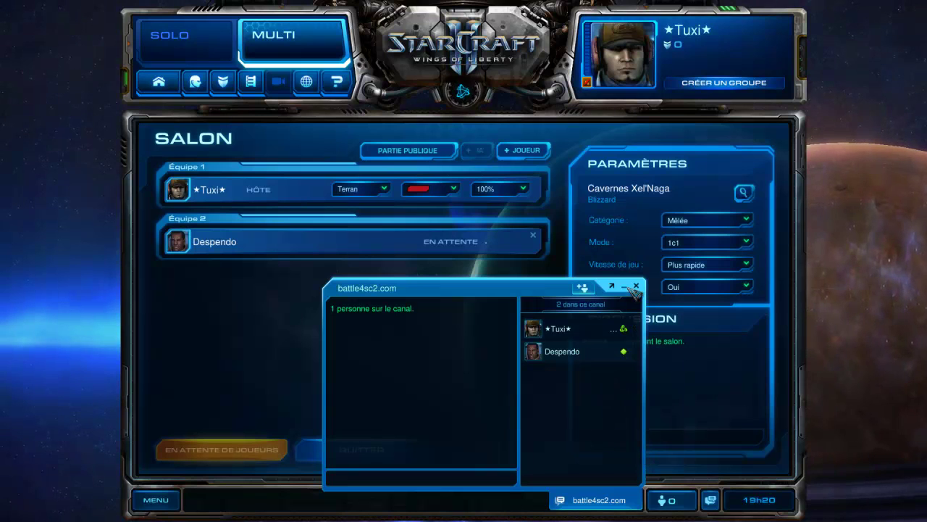
pyautogui.click(634, 287)
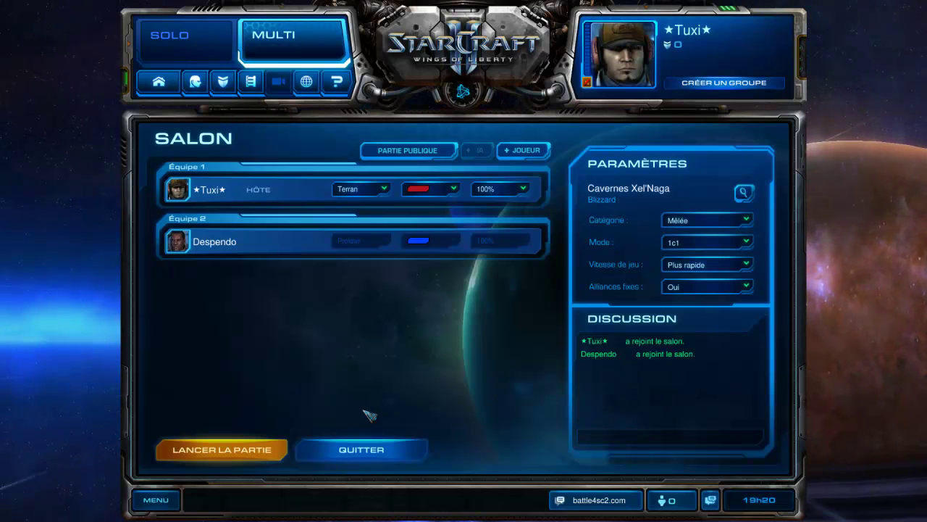
# Leave the Cavernes Xel'Naga lobby and quit StarCraft II from the main menu
pyautogui.click(382, 463)
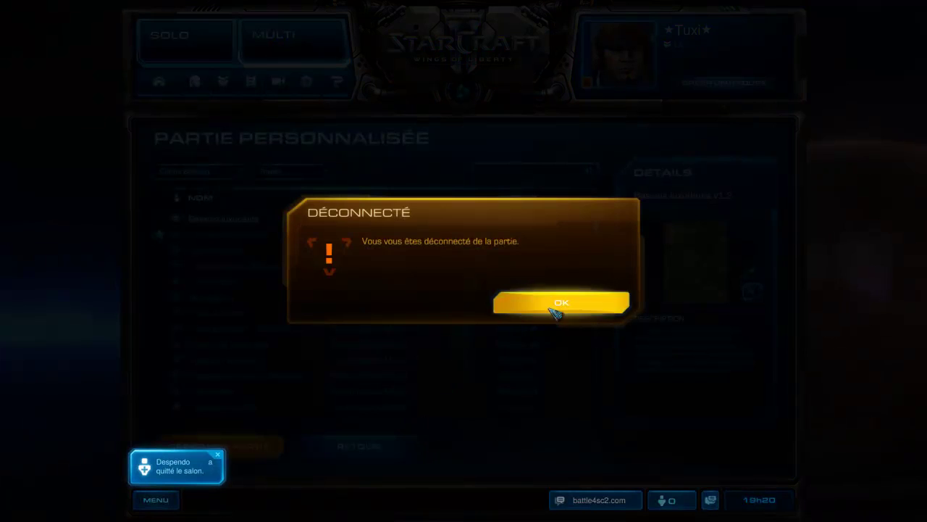
pyautogui.press('Return')
pyautogui.click(154, 501)
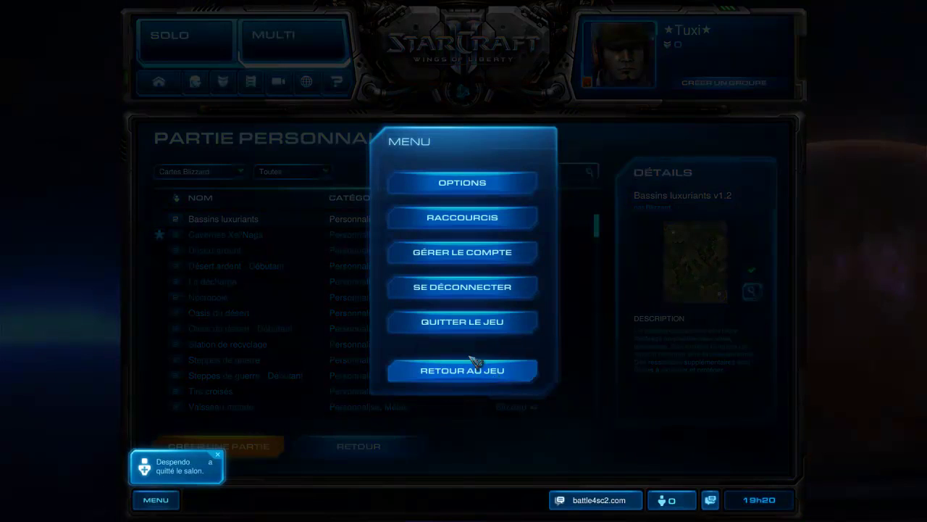
pyautogui.click(451, 321)
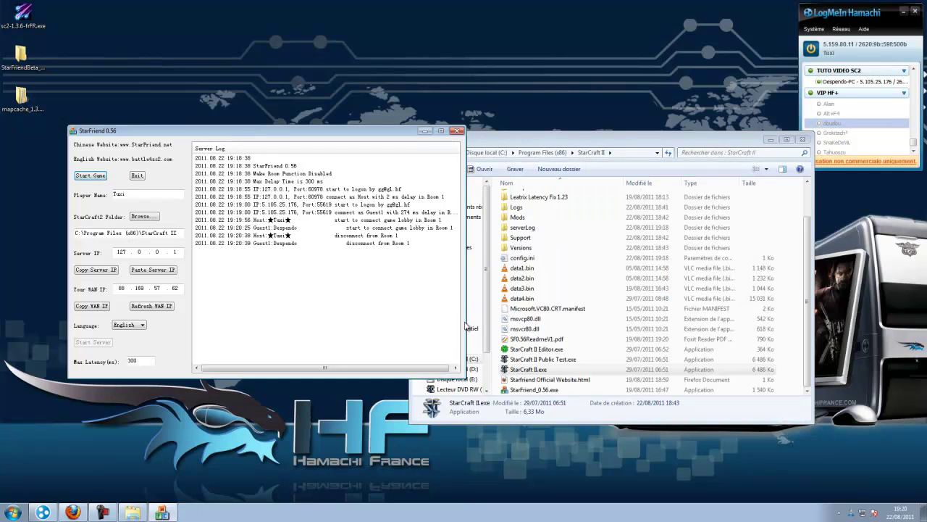
# Close StarFriend, relaunch StarFriend_0.56.exe and move the Explorer window up and left
pyautogui.click(458, 131)
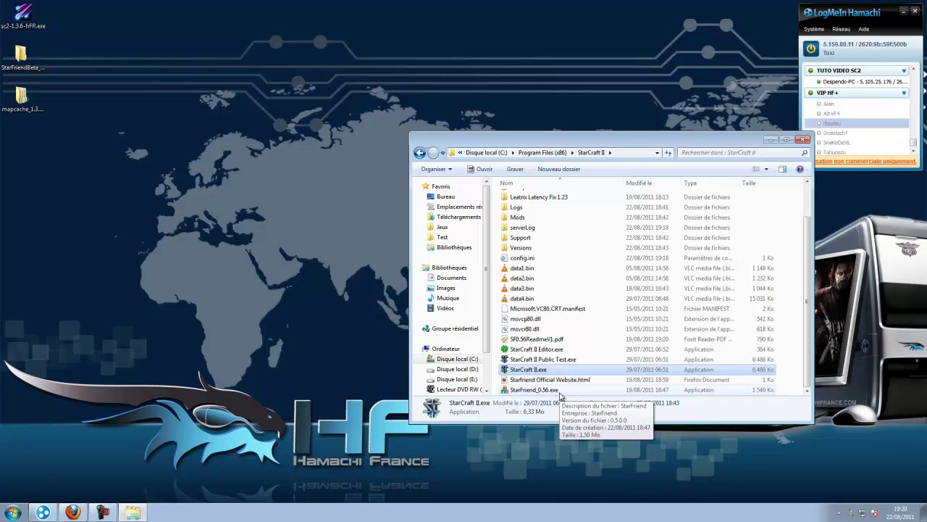
pyautogui.doubleClick(536, 390)
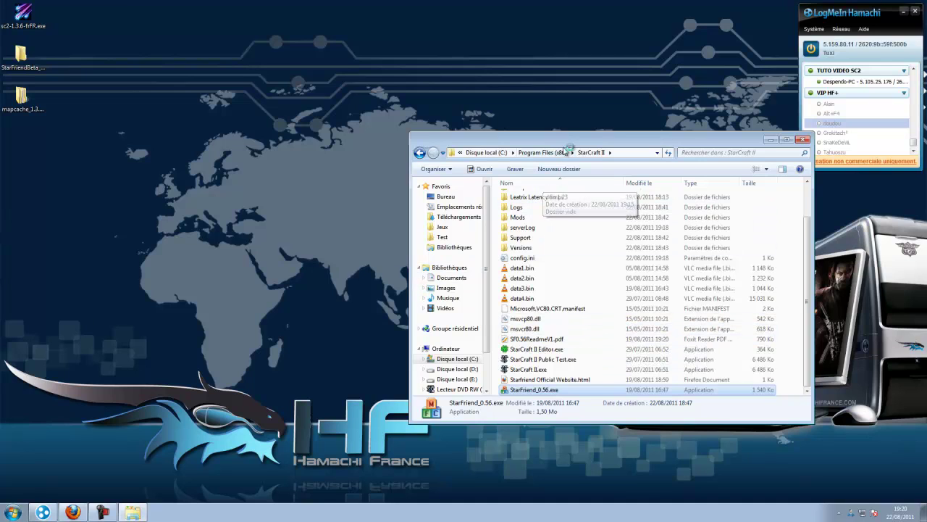
pyautogui.moveTo(569, 142); pyautogui.dragTo(450, 117)
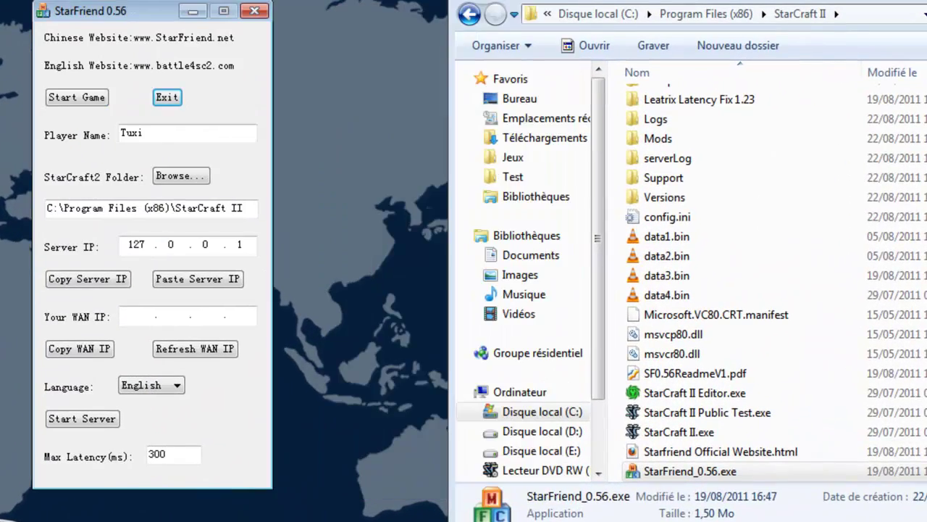
pyautogui.moveTo(926, 13); pyautogui.dragTo(808, 5)
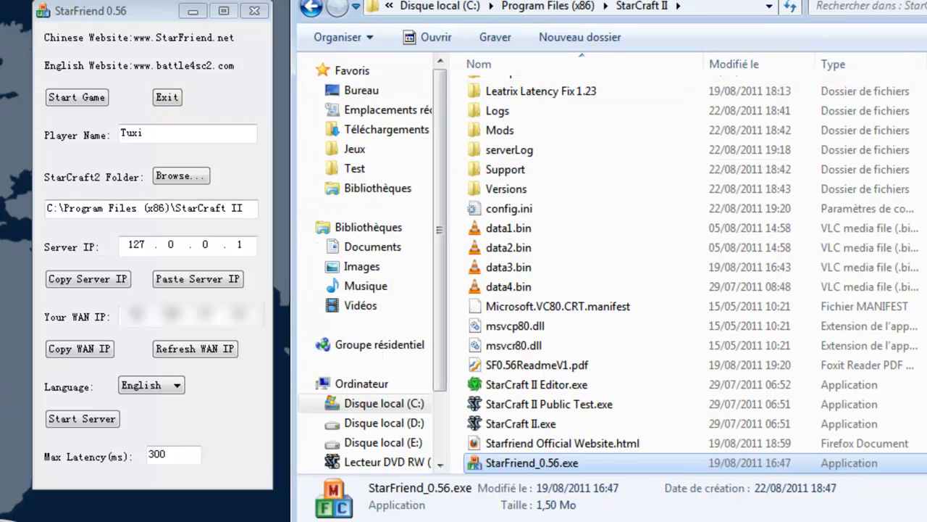
pyautogui.click(243, 241)
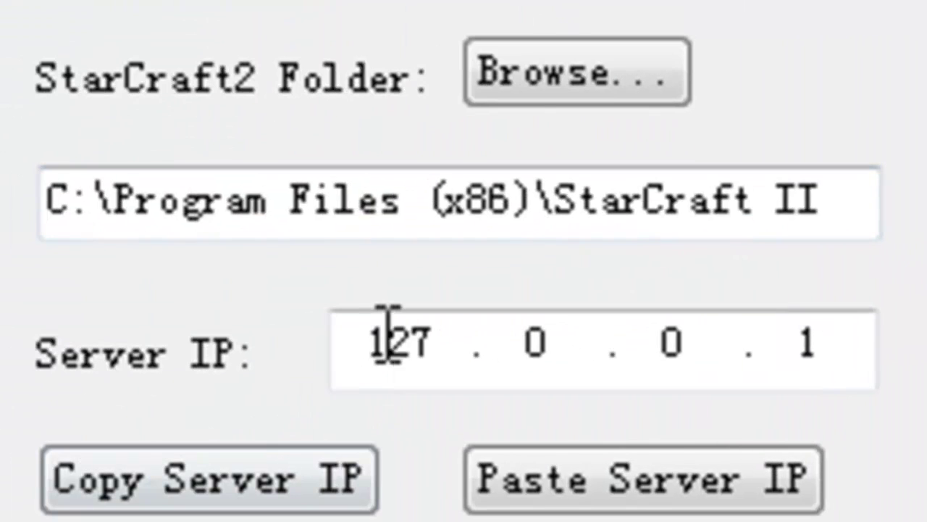
pyautogui.moveTo(388, 337); pyautogui.dragTo(457, 290)
pyautogui.press('BackSpace')
pyautogui.press('BackSpace')
pyautogui.write('5.0.0.1')
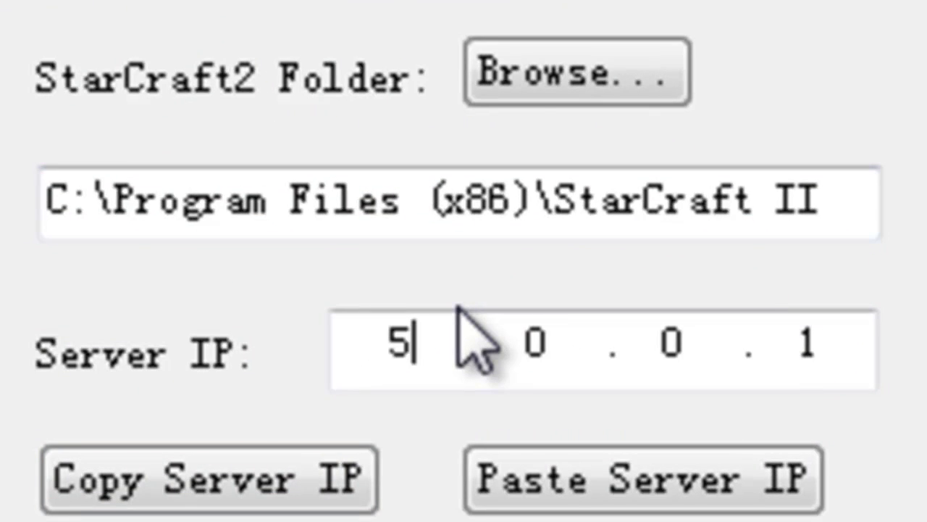
pyautogui.press('.')
pyautogui.write('105.')
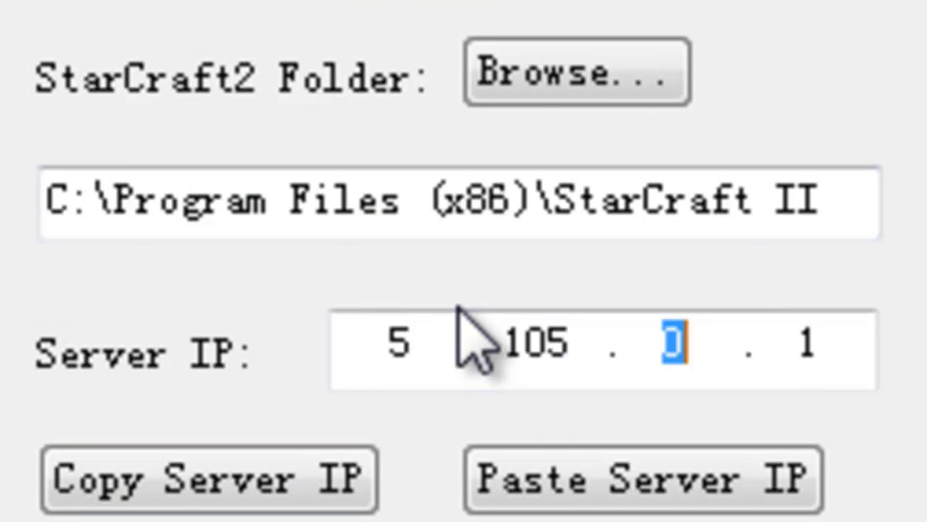
pyautogui.write('25')
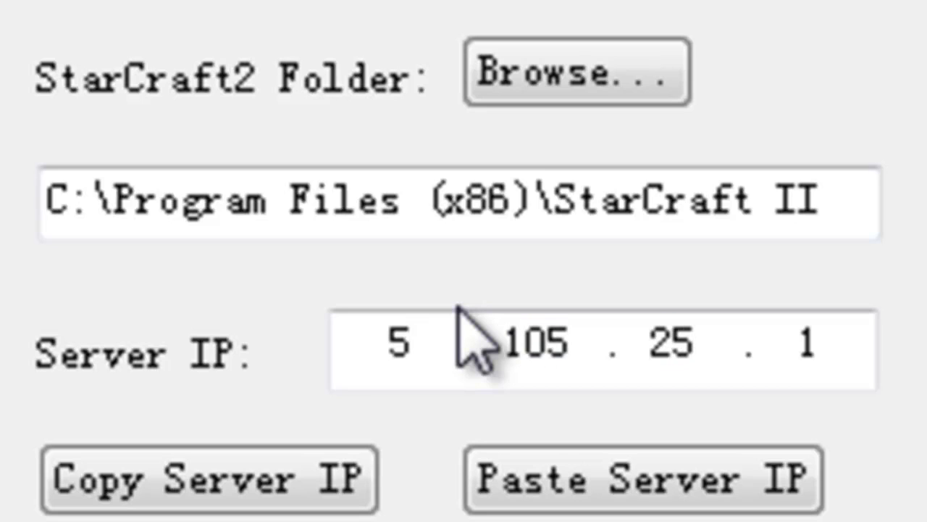
pyautogui.press('.')
pyautogui.write('176')
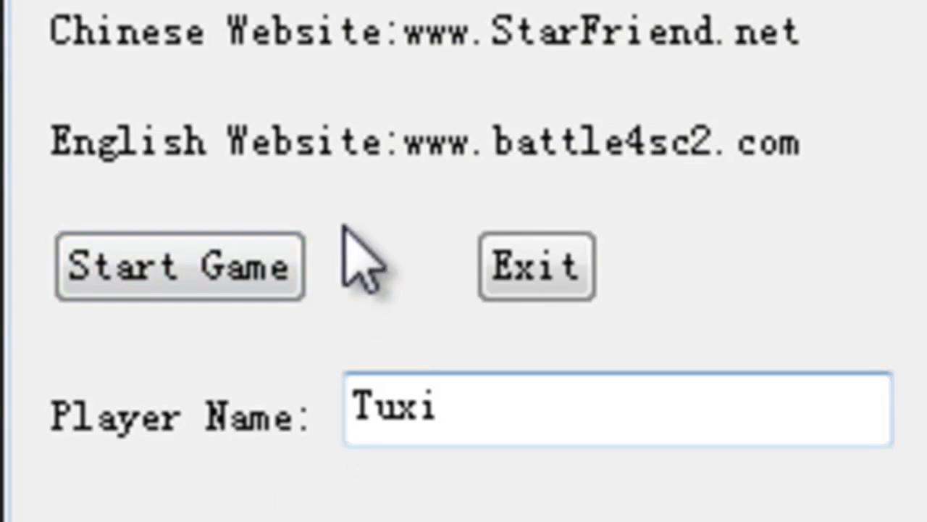
# Launch StarCraft II, sign in with the account password, and join the Bassins luxuriants 1c1 game
pyautogui.click(270, 250)
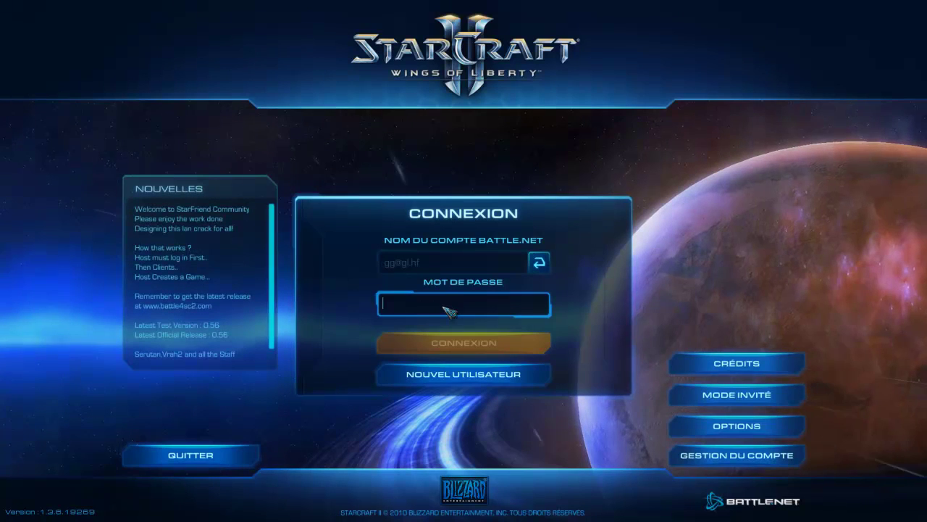
pyautogui.write('gg')
pyautogui.click(455, 341)
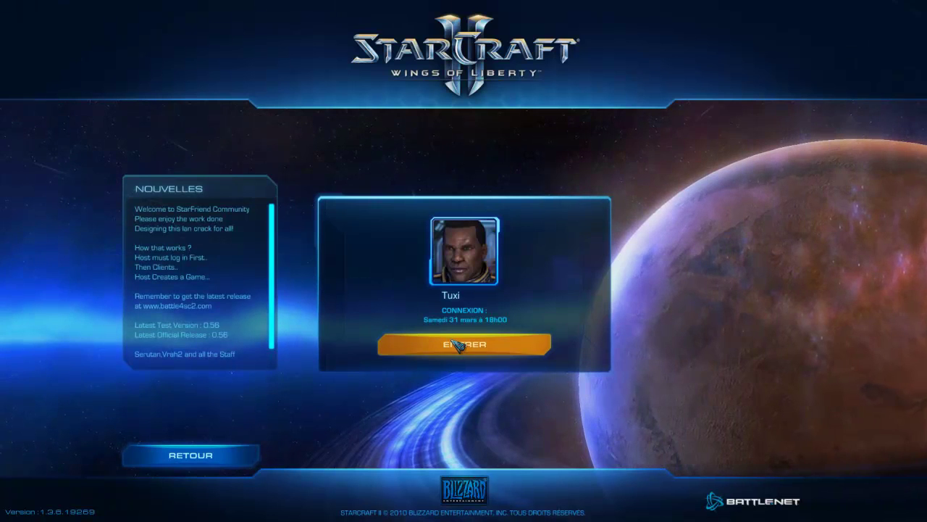
pyautogui.click(442, 348)
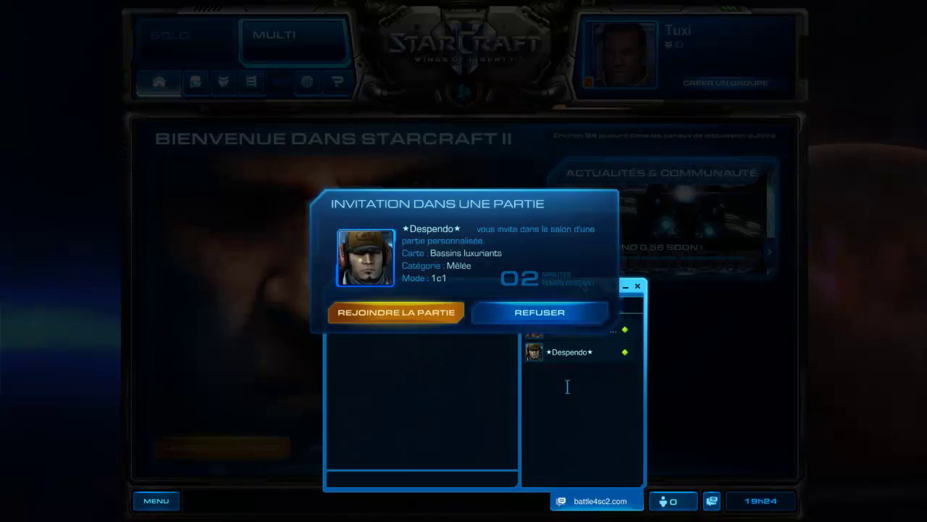
pyautogui.click(396, 313)
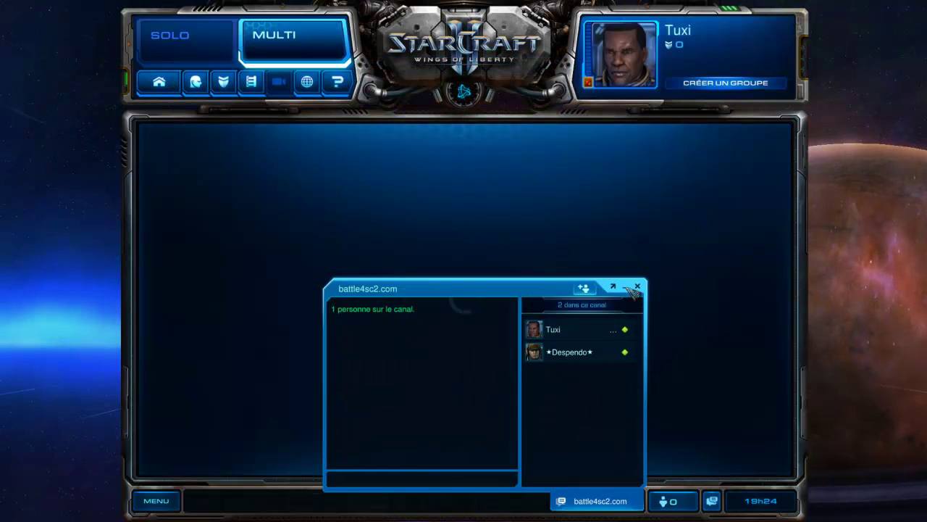
pyautogui.click(619, 289)
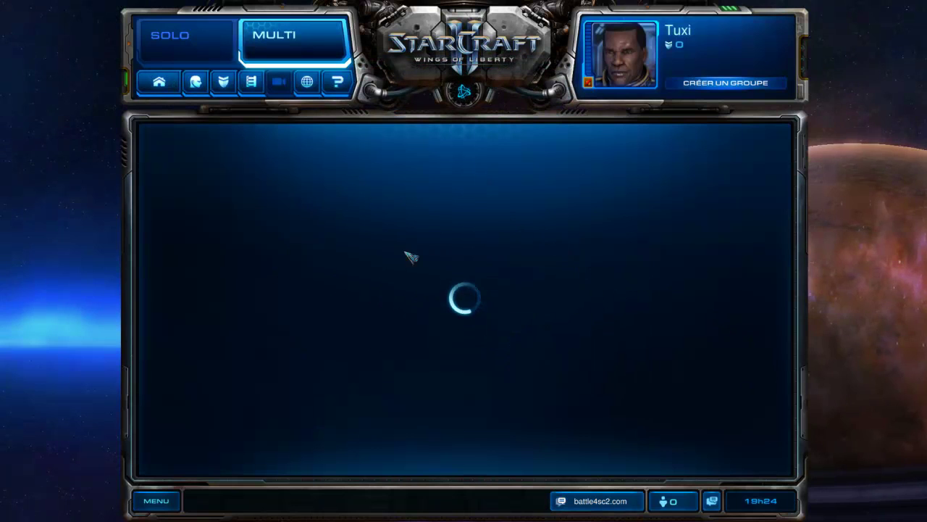